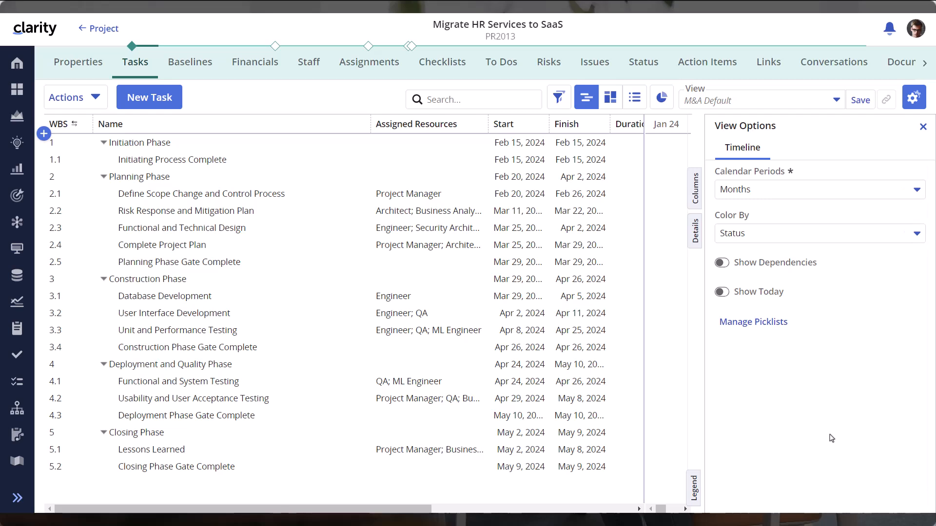
- Show task dependencies on the timeline and check the timeline's colour legend
{"action": "left_click", "coordinate": [722, 263]}
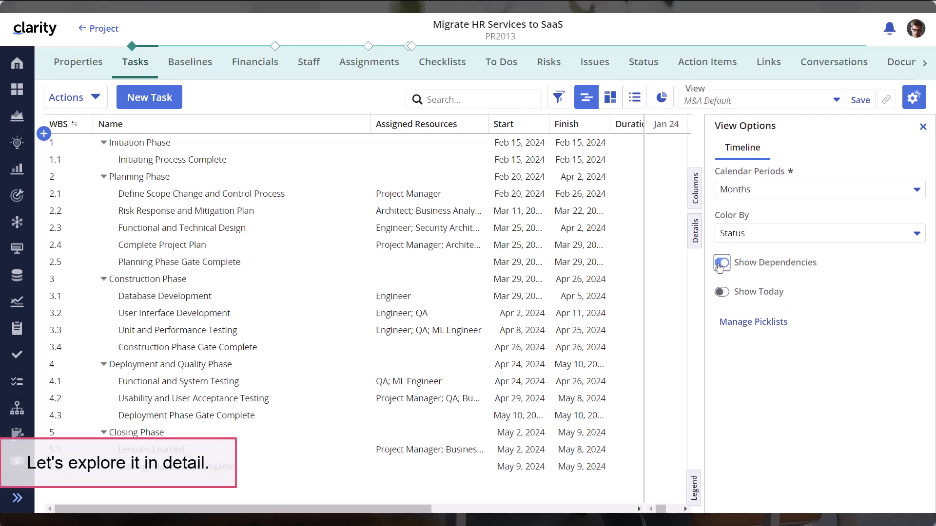
{"action": "left_click", "coordinate": [923, 127]}
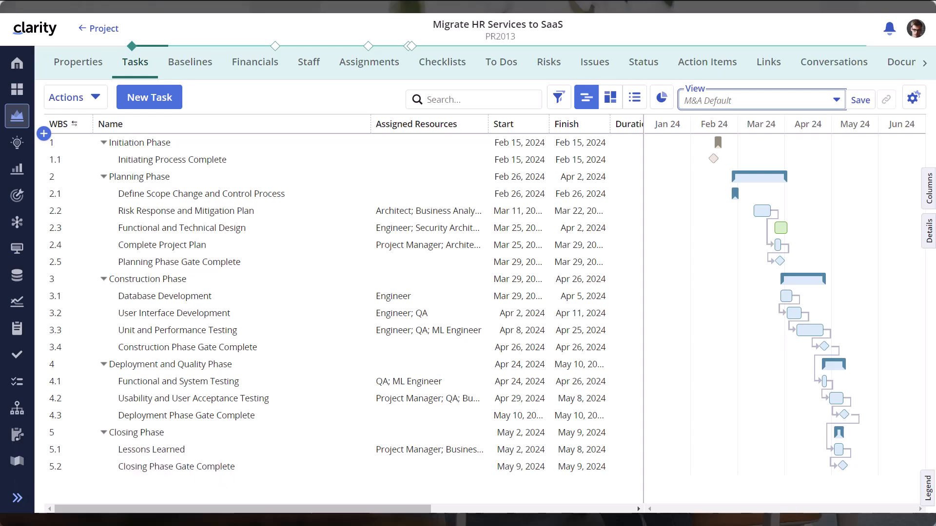
{"action": "left_click", "coordinate": [929, 488]}
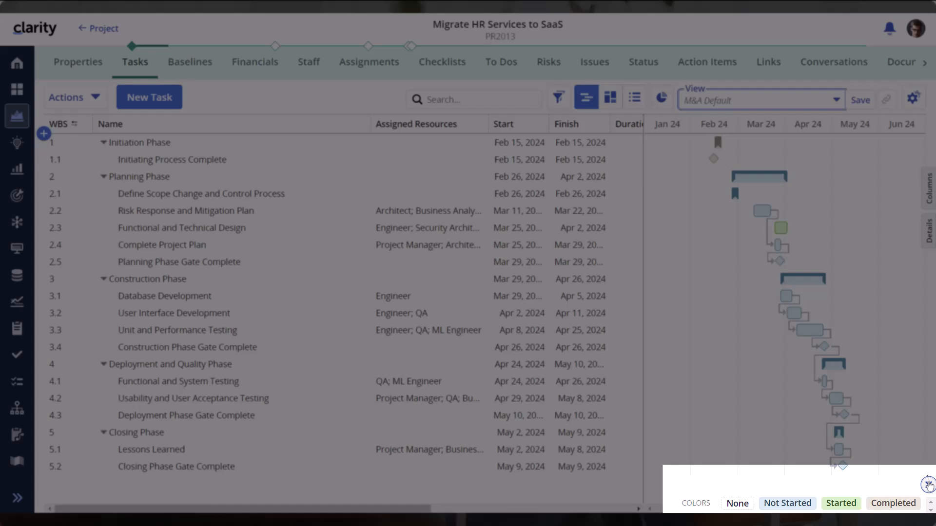
{"action": "left_click", "coordinate": [928, 485]}
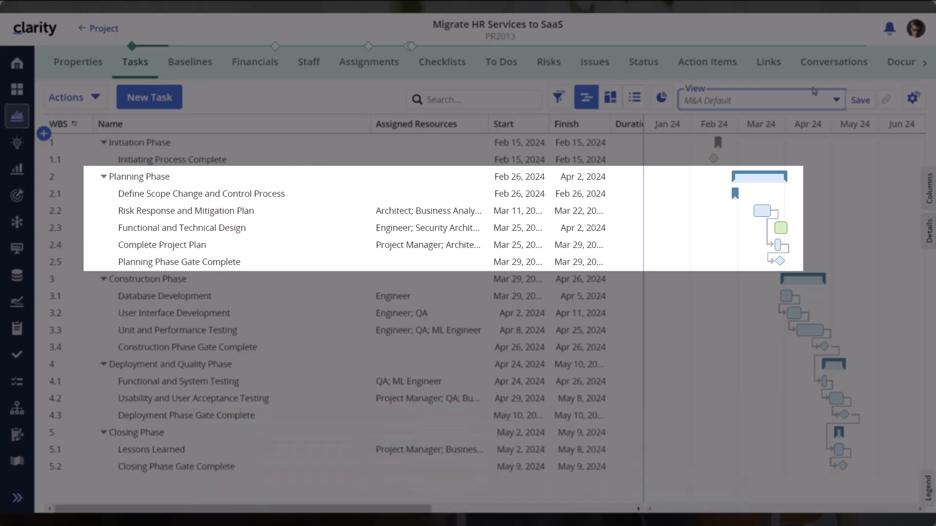
- Add a child task named Define Scope under Define Scope Change and Control Process
{"action": "right_click", "coordinate": [215, 194]}
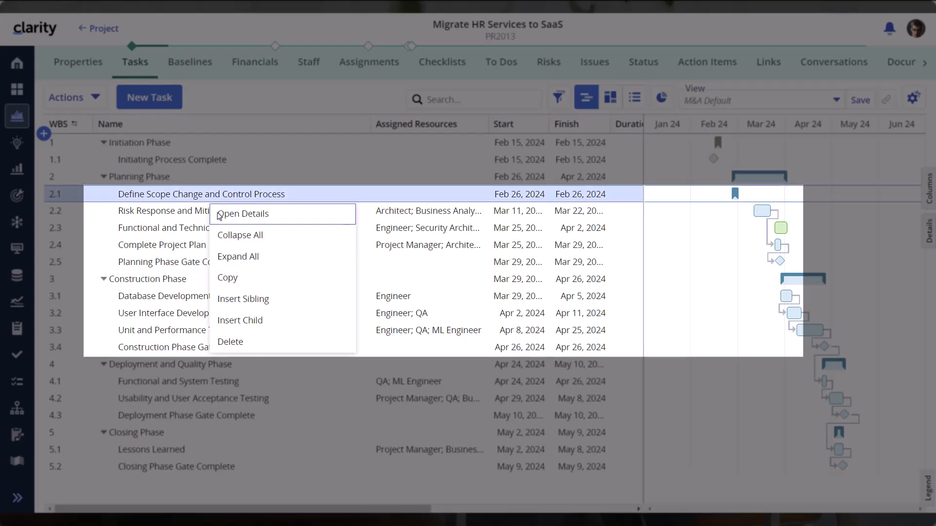
{"action": "left_click", "coordinate": [231, 319]}
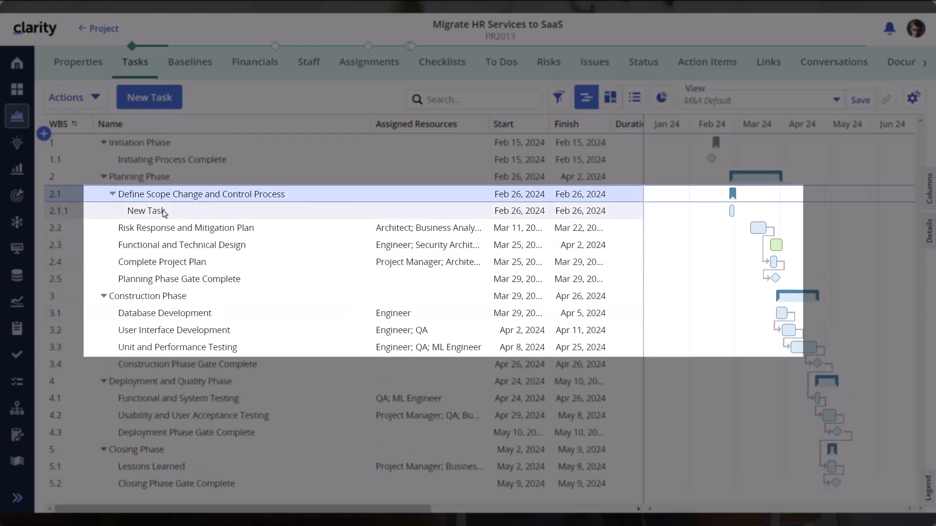
{"action": "left_click", "coordinate": [164, 214]}
{"action": "type", "text": "D"}
{"action": "key", "text": "Return"}
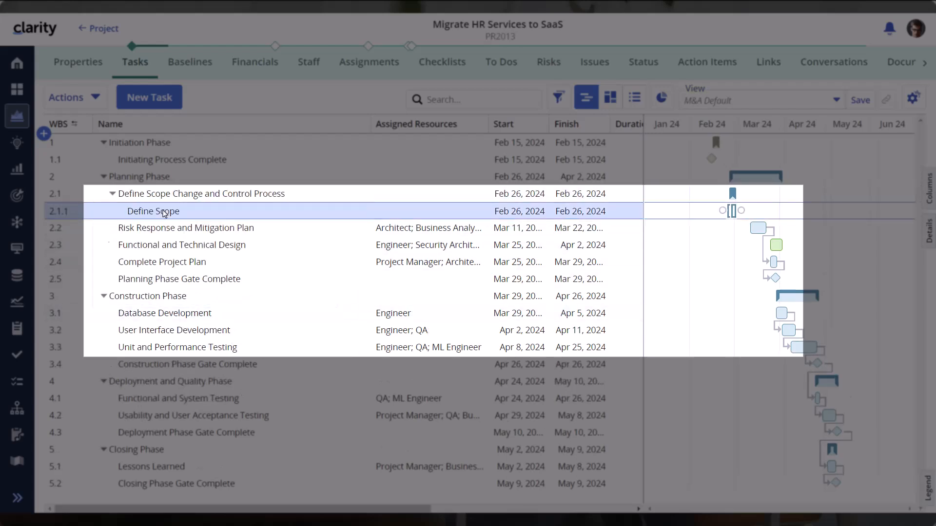
- Add another child task named Control Process under Define Scope Change and Control Process
{"action": "right_click", "coordinate": [165, 199]}
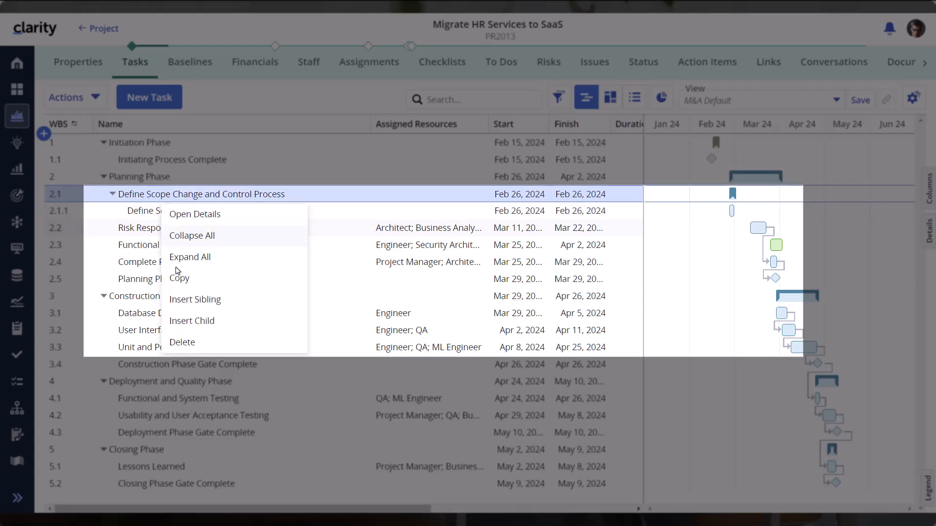
{"action": "left_click", "coordinate": [188, 320]}
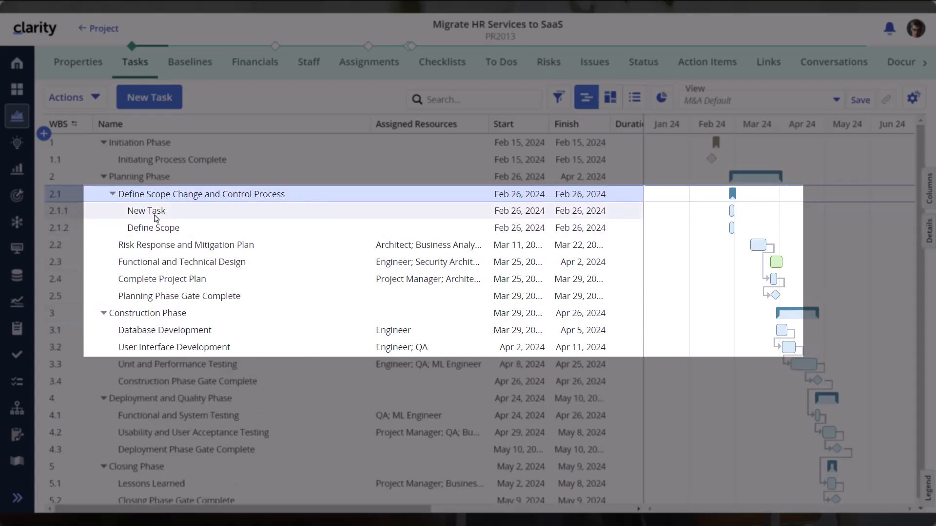
{"action": "double_click", "coordinate": [155, 212]}
{"action": "type", "text": "Control P"}
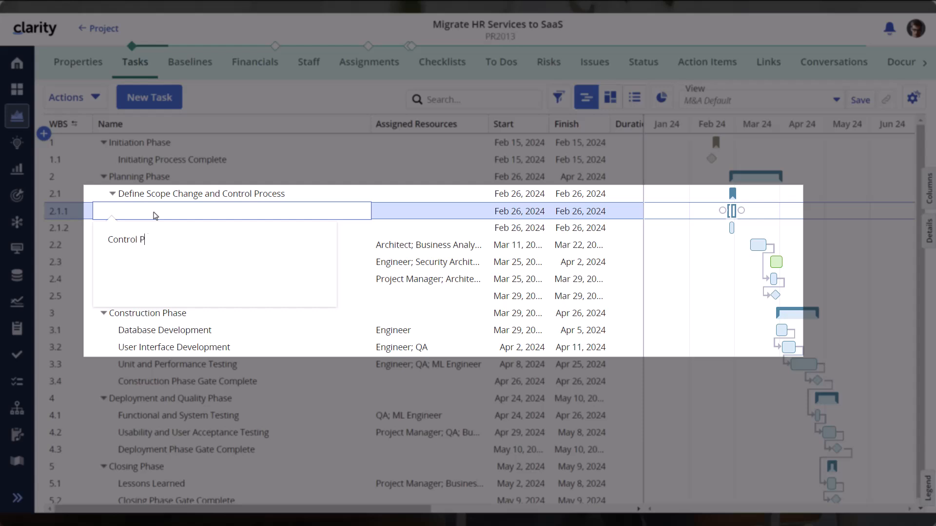
{"action": "type", "text": "rocess"}
{"action": "key", "text": "Return"}
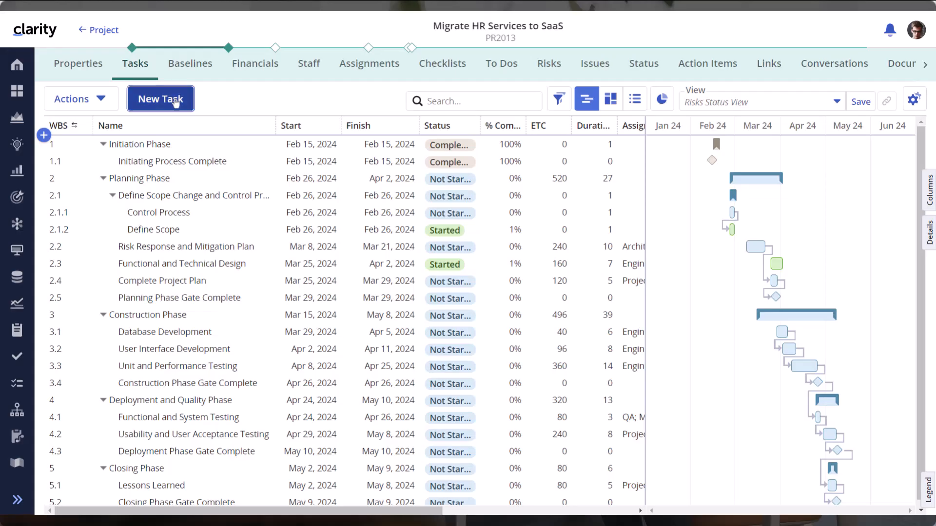
- Create a task named Build MVP and move it into the Construction Phase, directly after Construction Phase Gate Complete
{"action": "left_click", "coordinate": [175, 100]}
{"action": "left_click", "coordinate": [262, 228]}
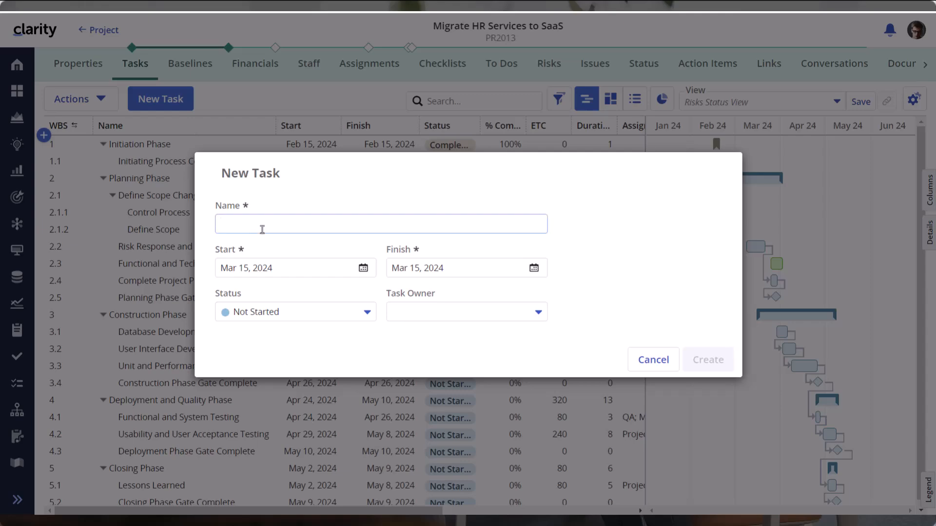
{"action": "type", "text": "Build MVP"}
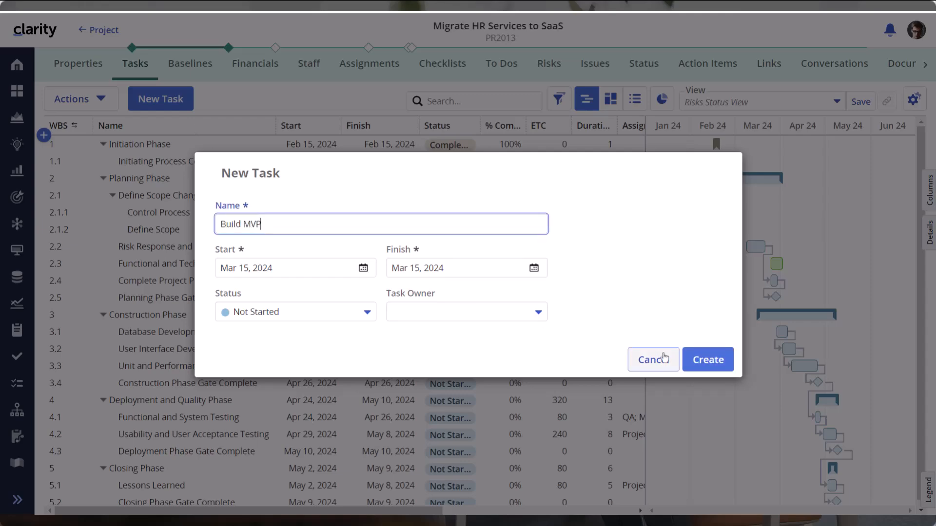
{"action": "left_click", "coordinate": [702, 360]}
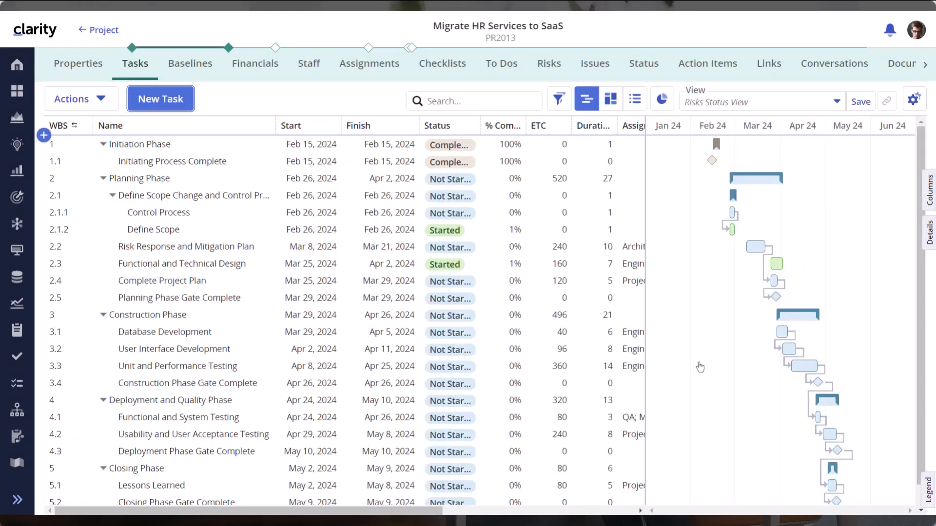
{"action": "scroll", "coordinate": [587, 400], "scroll_direction": "down", "scroll_amount": 1}
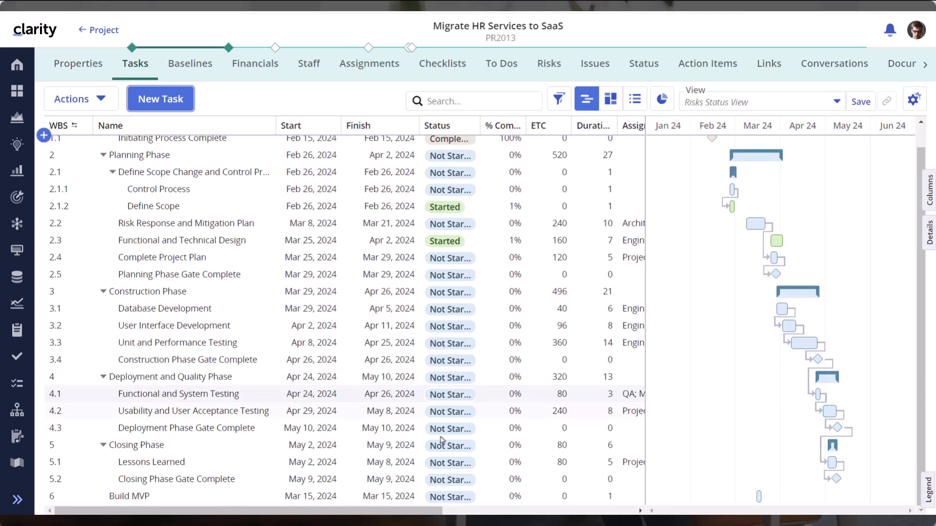
{"action": "left_click_drag", "start_coordinate": [96, 498], "coordinate": [105, 370]}
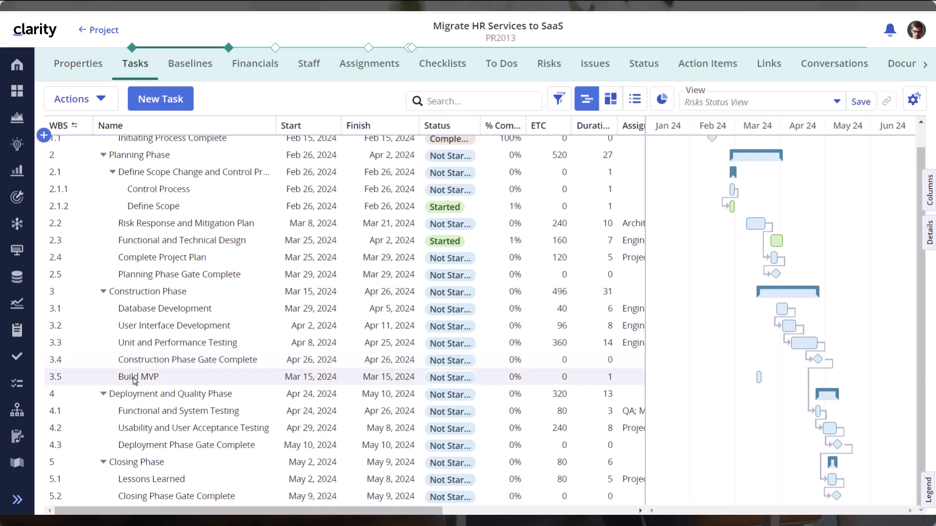
- Add a child task named Create MVP under Build MVP
{"action": "right_click", "coordinate": [135, 381]}
{"action": "left_click", "coordinate": [150, 359]}
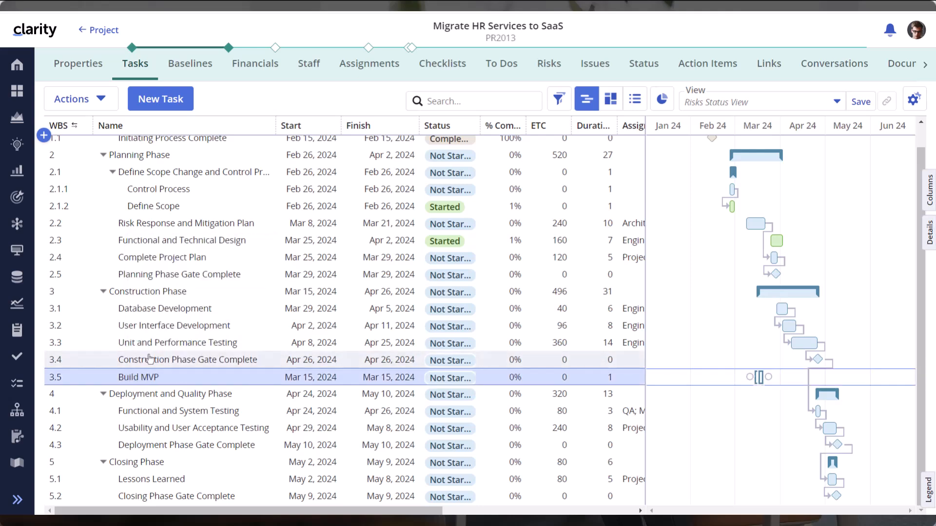
{"action": "left_click", "coordinate": [151, 395]}
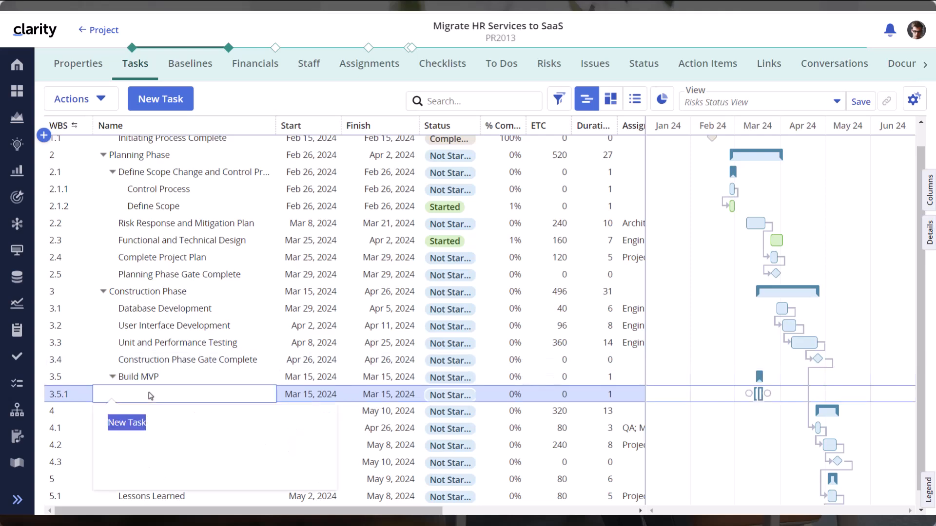
{"action": "type", "text": "Create MVP"}
{"action": "key", "text": "Return"}
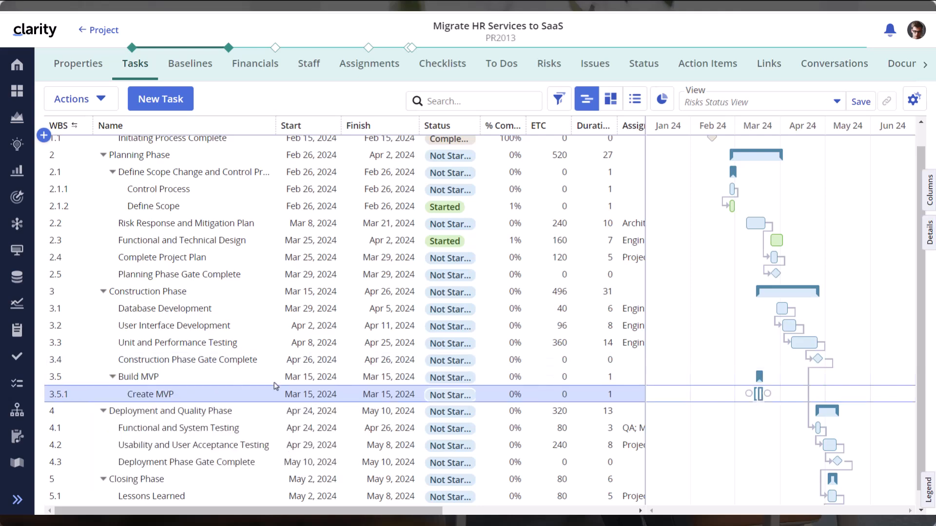
- Set the Create MVP task's start to Mar 29, 2024 and its finish to Apr 11, 2024
{"action": "left_click", "coordinate": [315, 395]}
{"action": "left_click", "coordinate": [325, 394]}
{"action": "left_click", "coordinate": [294, 323]}
{"action": "left_click", "coordinate": [390, 393]}
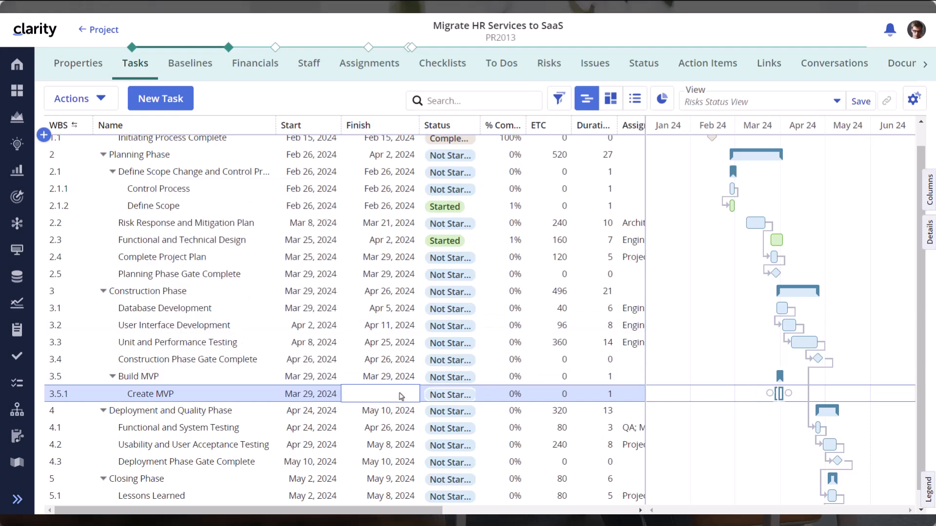
{"action": "left_click", "coordinate": [407, 393]}
{"action": "left_click", "coordinate": [392, 199]}
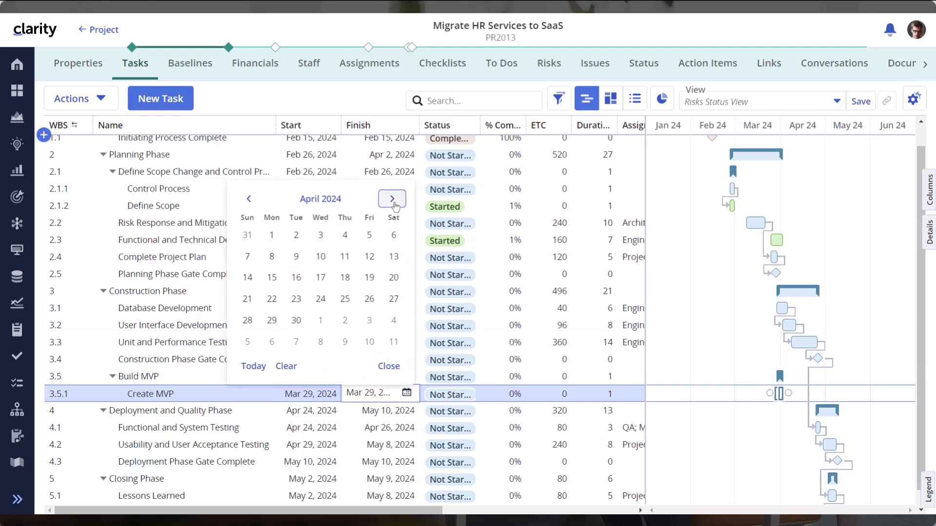
{"action": "left_click", "coordinate": [345, 257]}
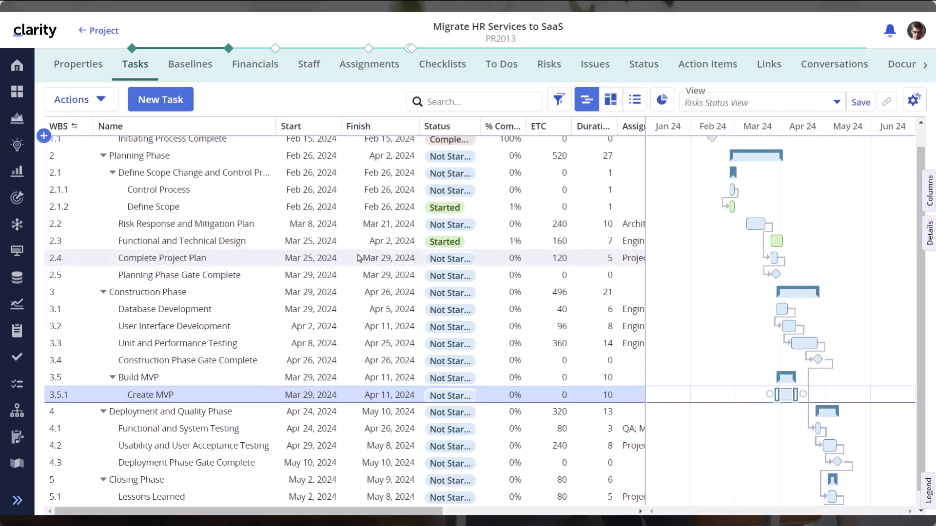
- Insert a sibling task named Validate MVP below Create MVP
{"action": "right_click", "coordinate": [152, 395]}
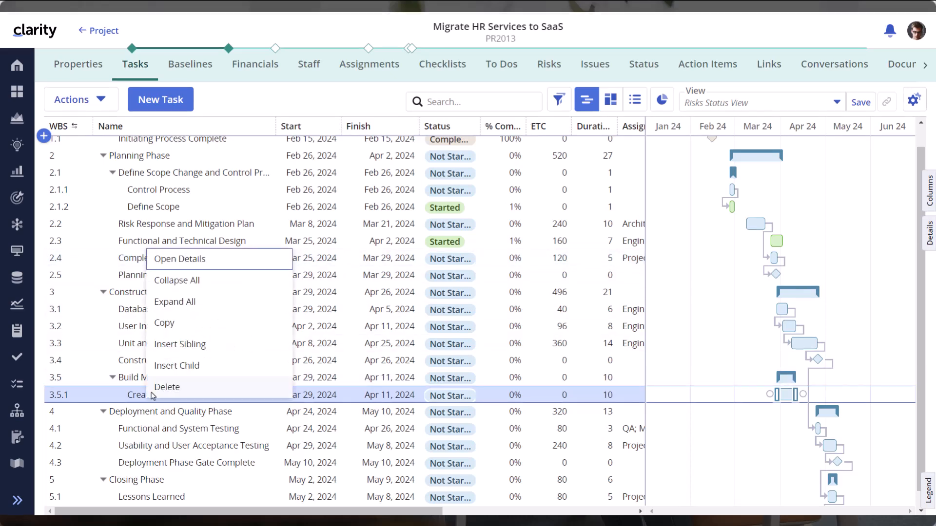
{"action": "left_click", "coordinate": [183, 352]}
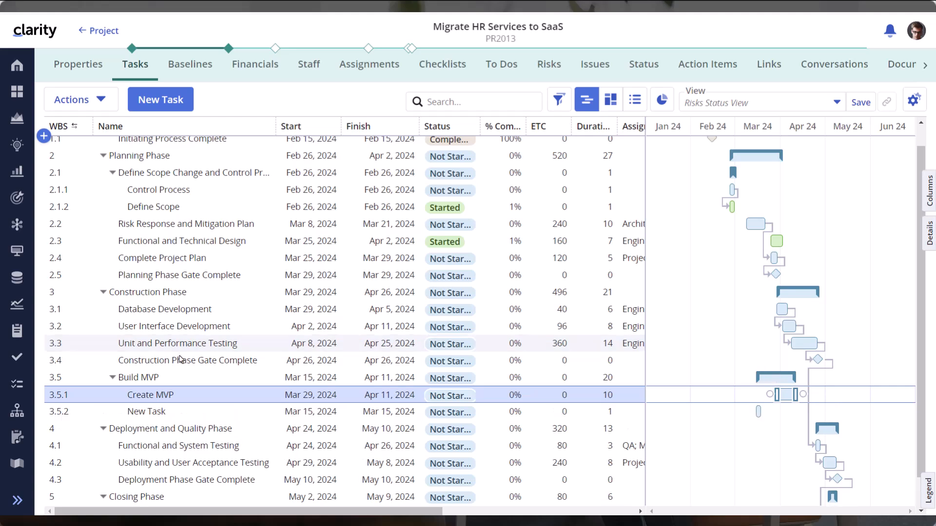
{"action": "left_click", "coordinate": [157, 411]}
{"action": "left_click", "coordinate": [156, 414]}
{"action": "type", "text": "Validate MVP"}
{"action": "key", "text": "Return"}
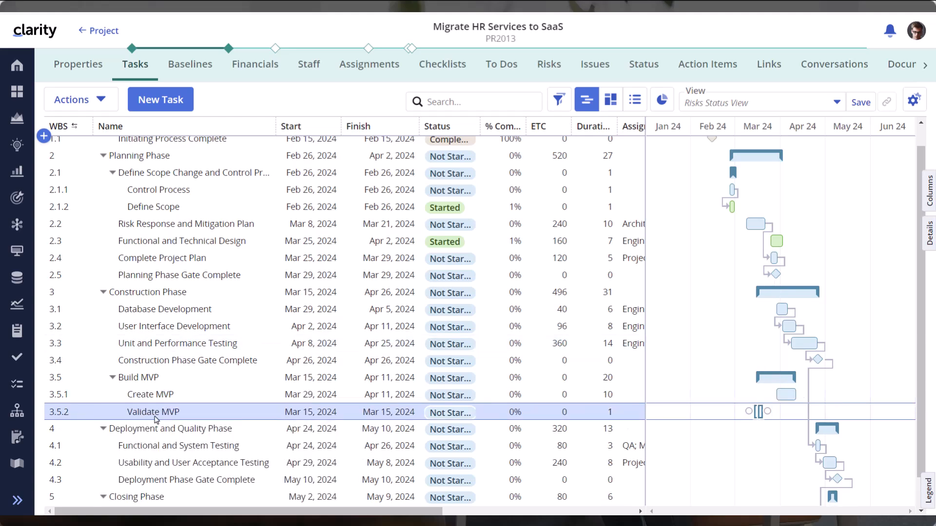
- Set the Validate MVP task's start to Apr 8, 2024 and its finish to Apr 25, 2024
{"action": "left_click", "coordinate": [303, 412]}
{"action": "left_click", "coordinate": [329, 411]}
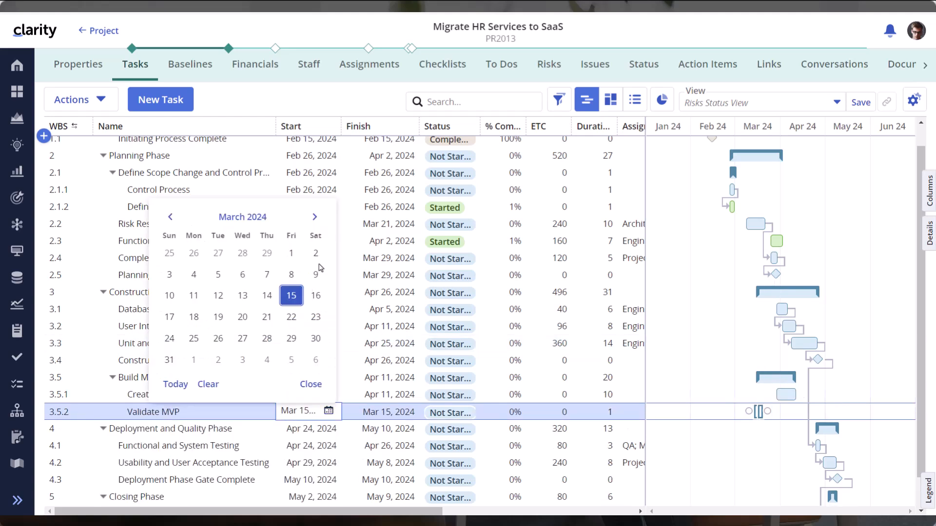
{"action": "left_click", "coordinate": [315, 217]}
{"action": "left_click", "coordinate": [194, 275]}
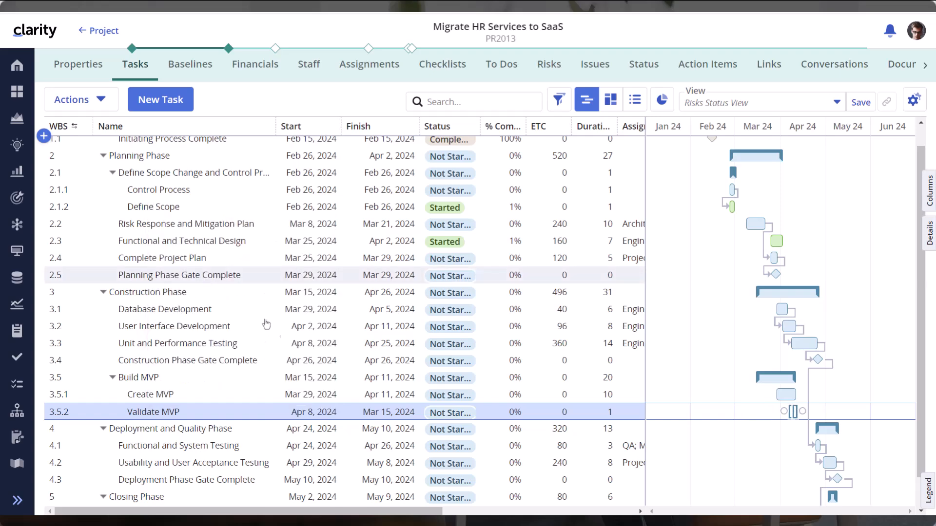
{"action": "left_click", "coordinate": [400, 413]}
{"action": "left_click", "coordinate": [407, 411]}
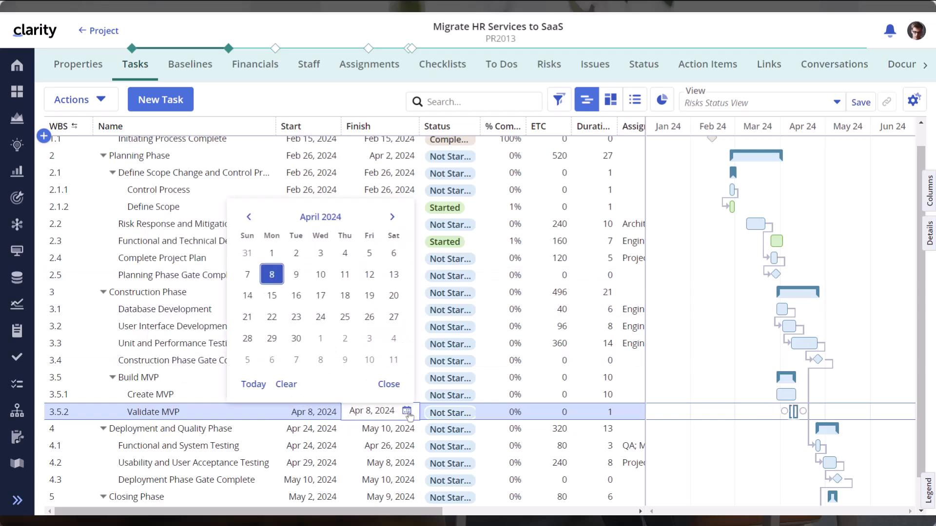
{"action": "left_click", "coordinate": [345, 317]}
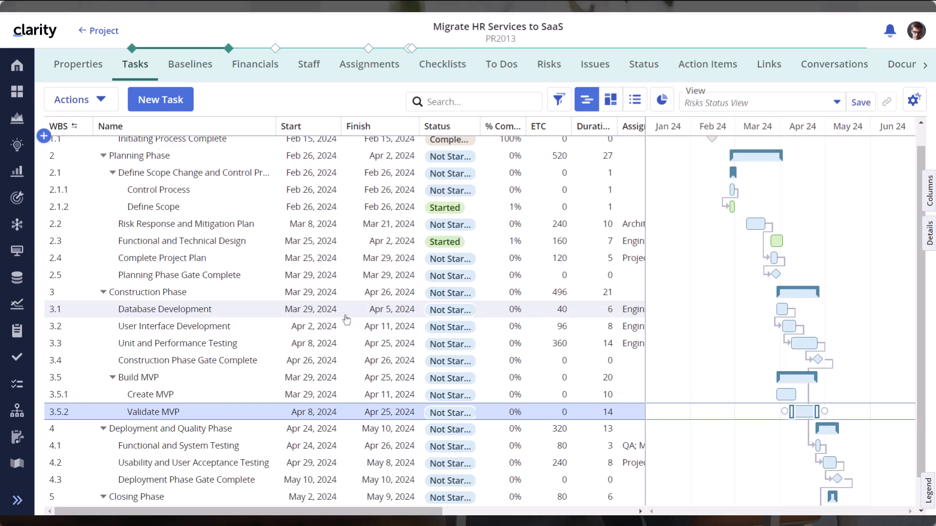
- Insert a sibling task named Package and Deliver MVP below Validate MVP
{"action": "right_click", "coordinate": [167, 411]}
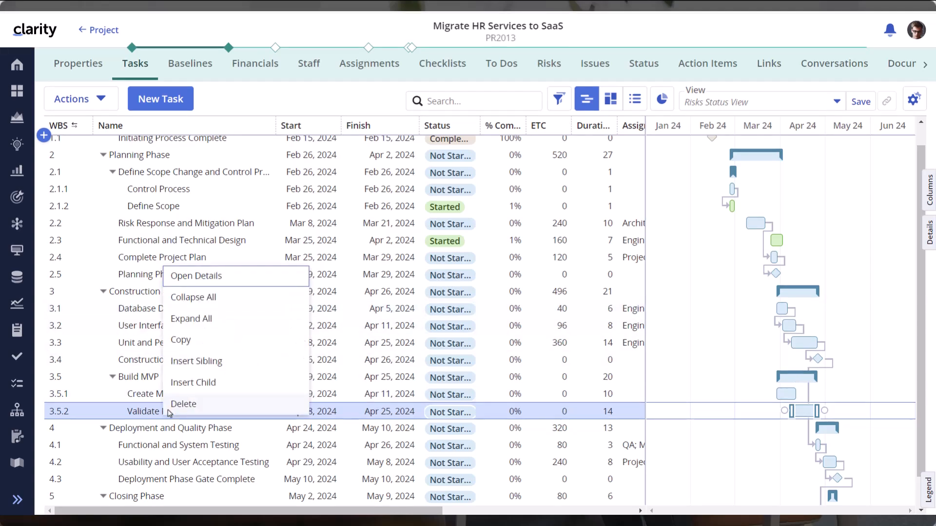
{"action": "left_click", "coordinate": [196, 367]}
{"action": "left_click", "coordinate": [159, 429]}
{"action": "type", "text": "Package and Deliver MVP"}
{"action": "key", "text": "Return"}
- Set the Package and Deliver MVP task's start to Apr 29, 2024 and its finish to May 8, 2024
{"action": "left_click", "coordinate": [300, 431]}
{"action": "left_click", "coordinate": [328, 427]}
{"action": "left_click", "coordinate": [314, 233]}
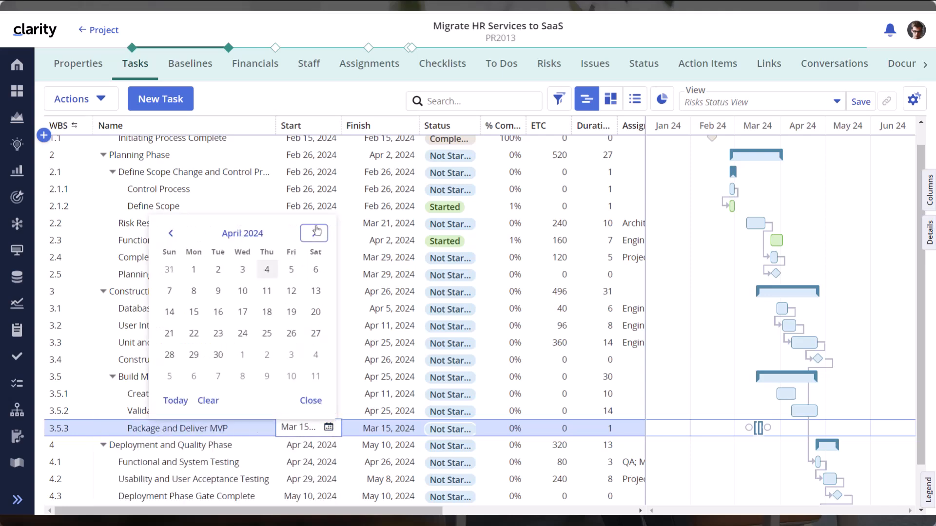
{"action": "left_click", "coordinate": [194, 355]}
{"action": "left_click", "coordinate": [408, 431]}
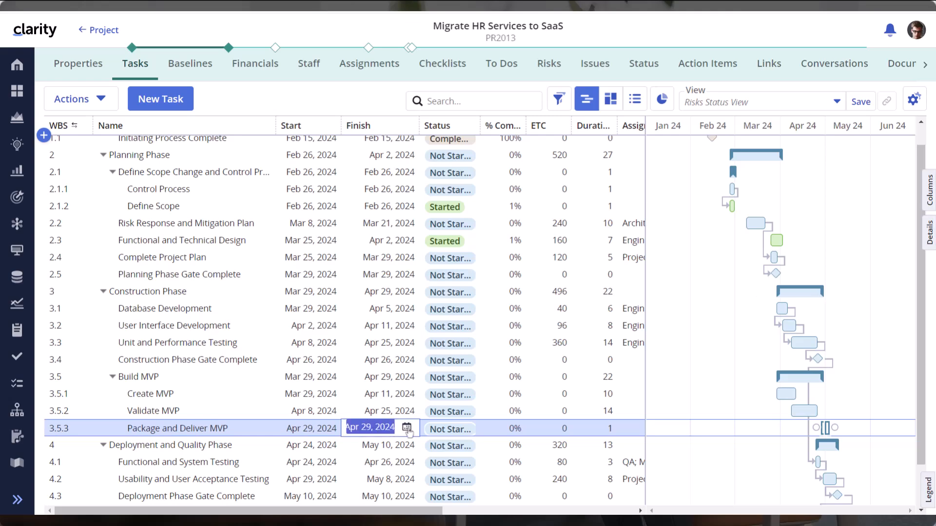
{"action": "left_click", "coordinate": [406, 428]}
{"action": "left_click", "coordinate": [392, 234]}
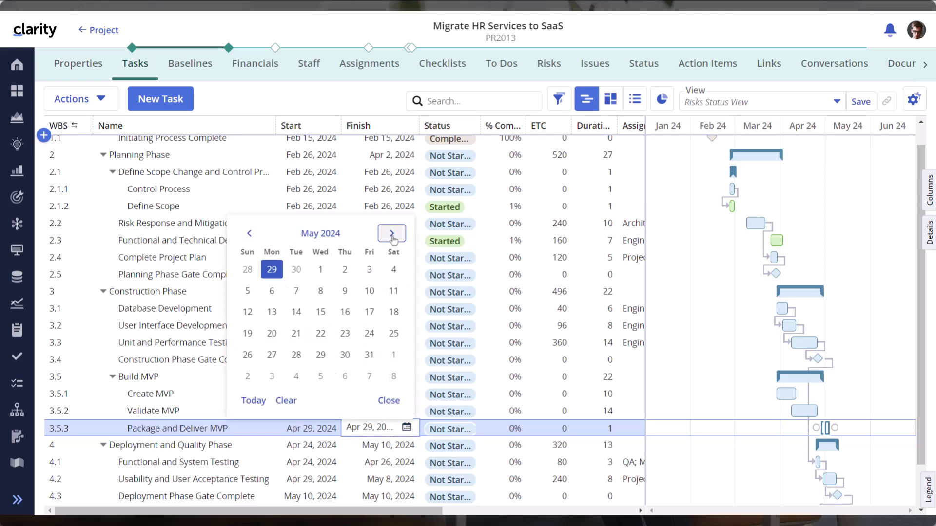
{"action": "left_click", "coordinate": [321, 292]}
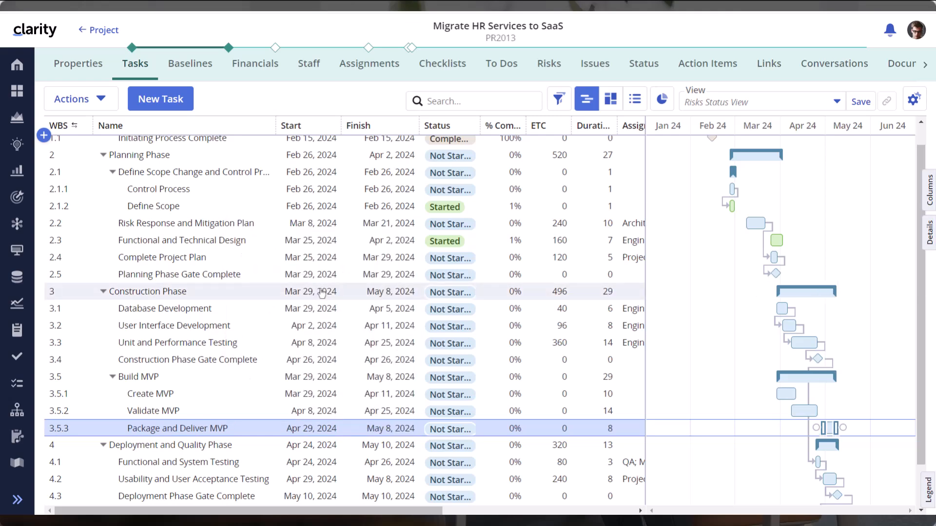
- Insert a sibling task named MVP Complete below Package and Deliver MVP
{"action": "right_click", "coordinate": [207, 431]}
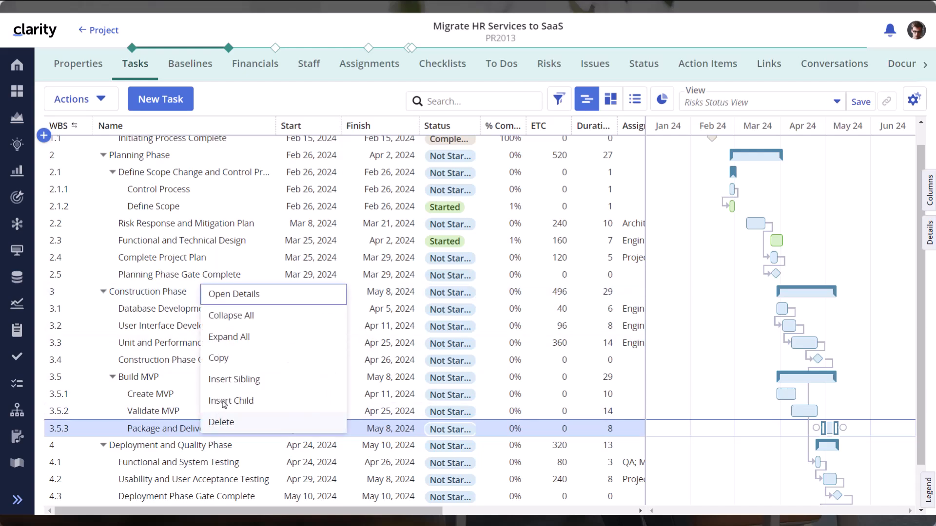
{"action": "left_click", "coordinate": [241, 379]}
{"action": "left_click", "coordinate": [156, 446]}
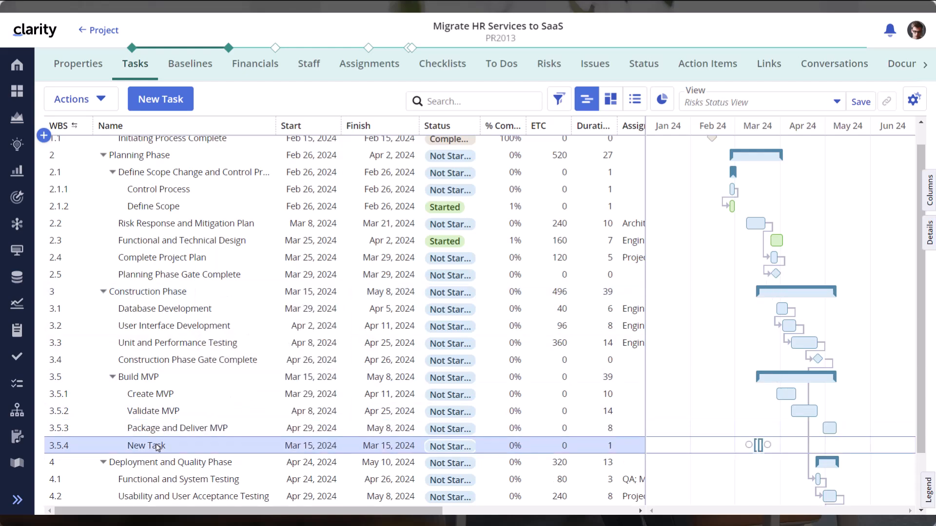
{"action": "left_click", "coordinate": [157, 445]}
{"action": "type", "text": "MVP Complete"}
{"action": "key", "text": "Return"}
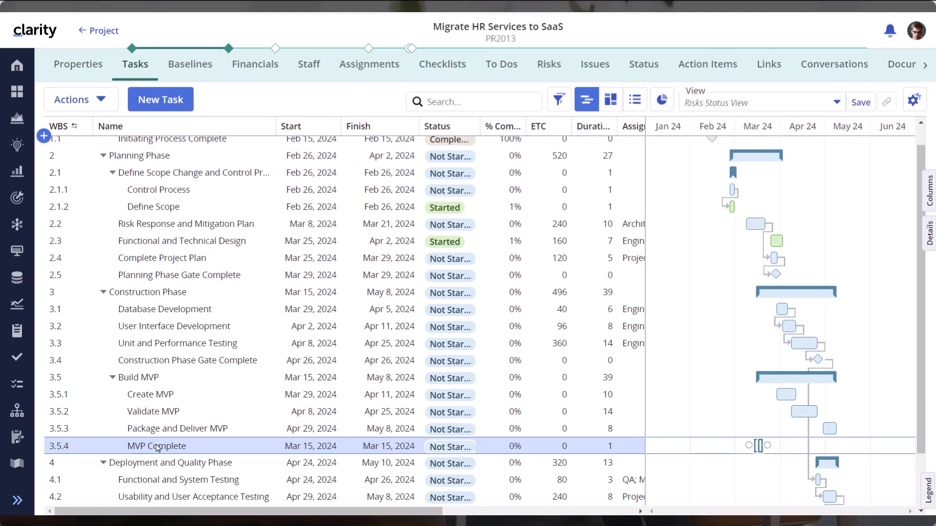
- Close the MVP Complete task for time entry and mark it as a milestone
{"action": "left_click", "coordinate": [932, 244]}
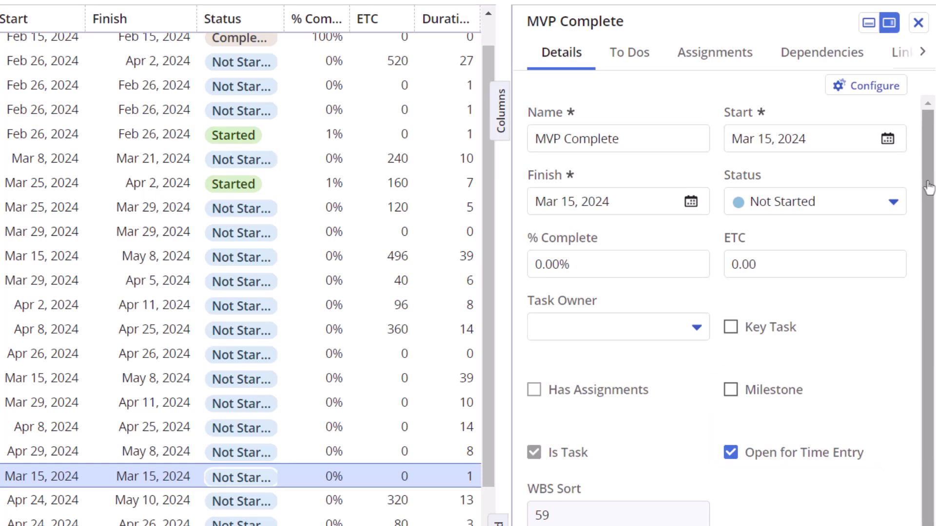
{"action": "left_click", "coordinate": [733, 460]}
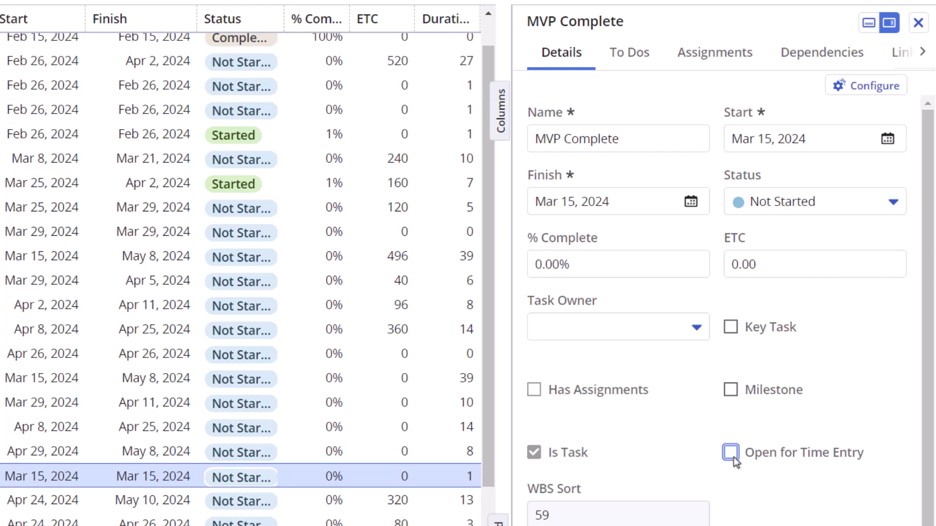
{"action": "left_click", "coordinate": [730, 390]}
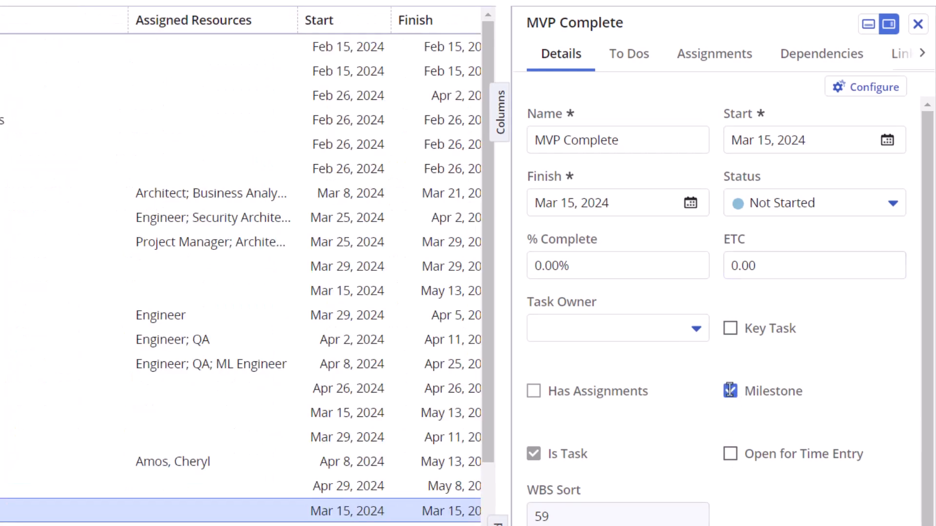
- Set the MVP Complete milestone's start and finish to May 9, 2024
{"action": "left_click", "coordinate": [885, 146]}
{"action": "left_click", "coordinate": [874, 180]}
{"action": "left_click", "coordinate": [874, 180]}
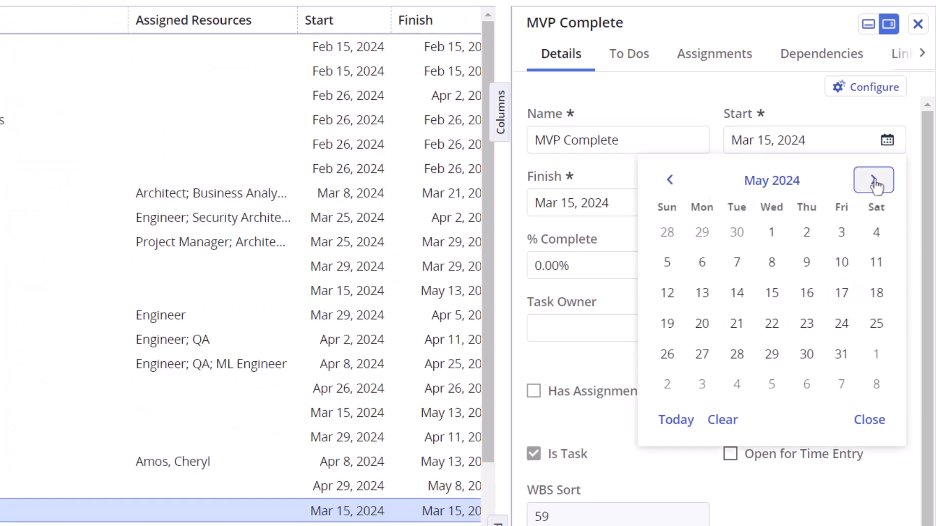
{"action": "left_click", "coordinate": [807, 263]}
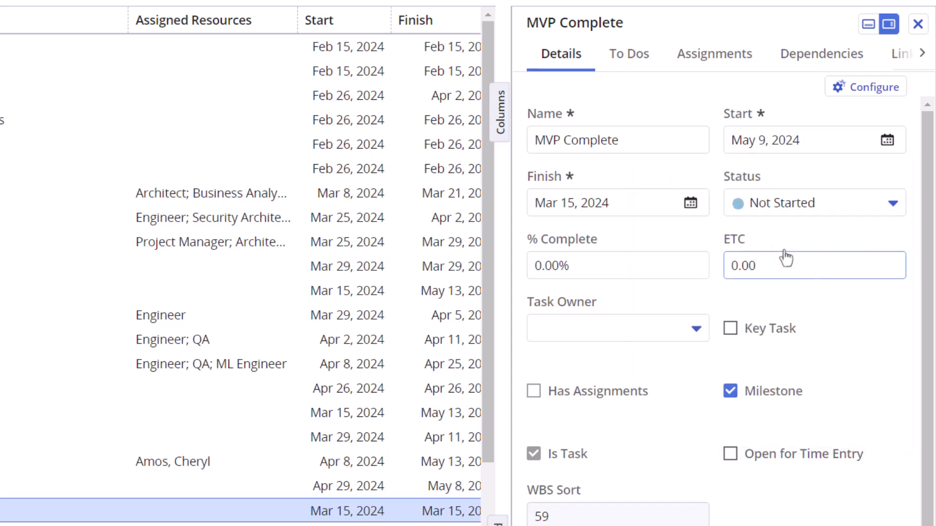
{"action": "left_click", "coordinate": [690, 202]}
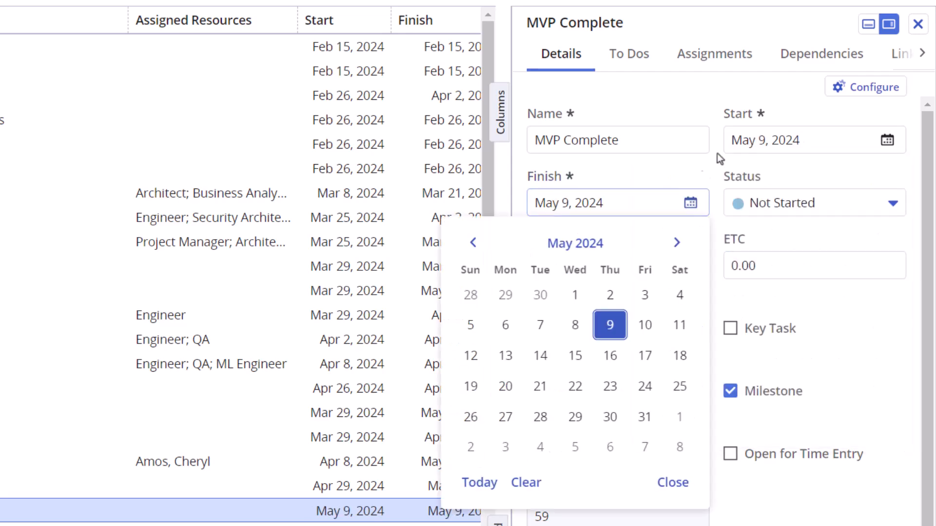
{"action": "left_click", "coordinate": [918, 24]}
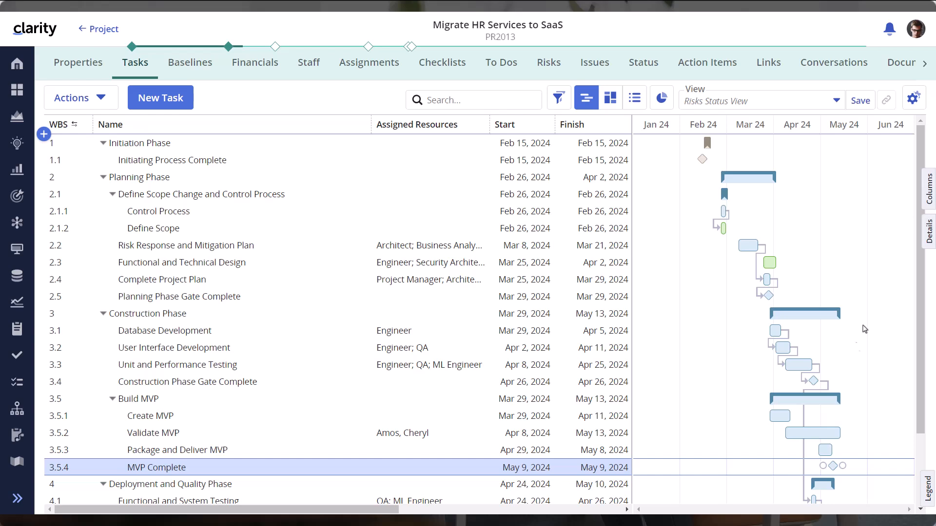
- Link Create MVP to Validate MVP and Validate MVP to Package and Deliver MVP as dependencies in the timeline
{"action": "left_click_drag", "start_coordinate": [791, 416], "coordinate": [790, 436]}
{"action": "left_click_drag", "start_coordinate": [847, 434], "coordinate": [823, 450]}
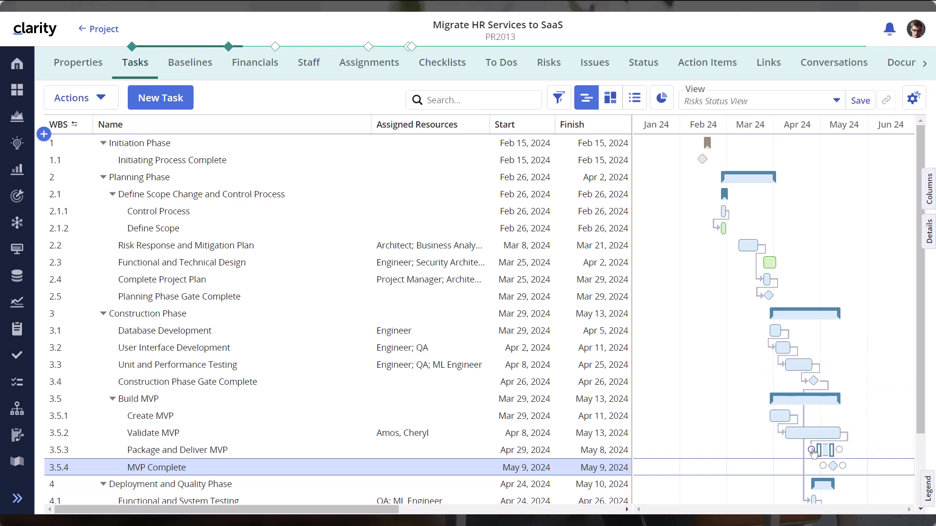
- Assign a named resource with the Engineer role to the Validate MVP task
{"action": "left_click", "coordinate": [491, 433]}
{"action": "left_click", "coordinate": [929, 232]}
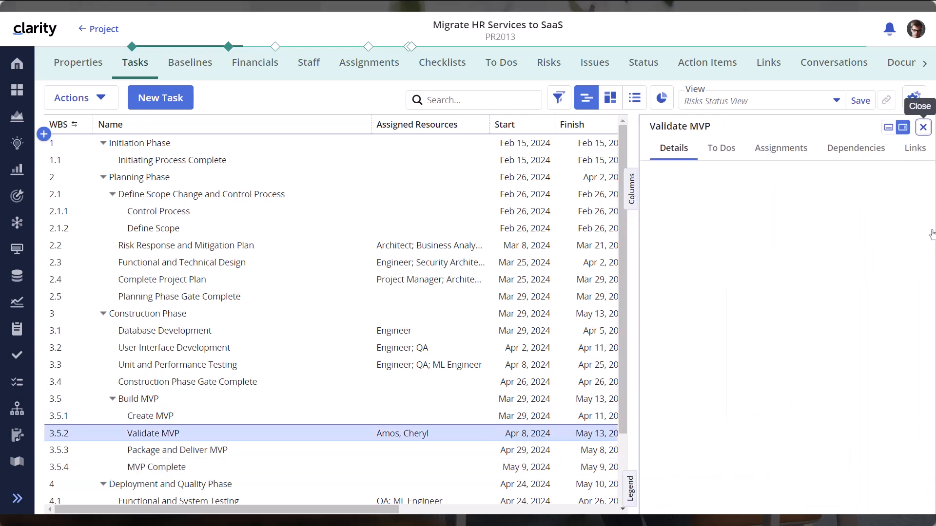
{"action": "left_click", "coordinate": [771, 151]}
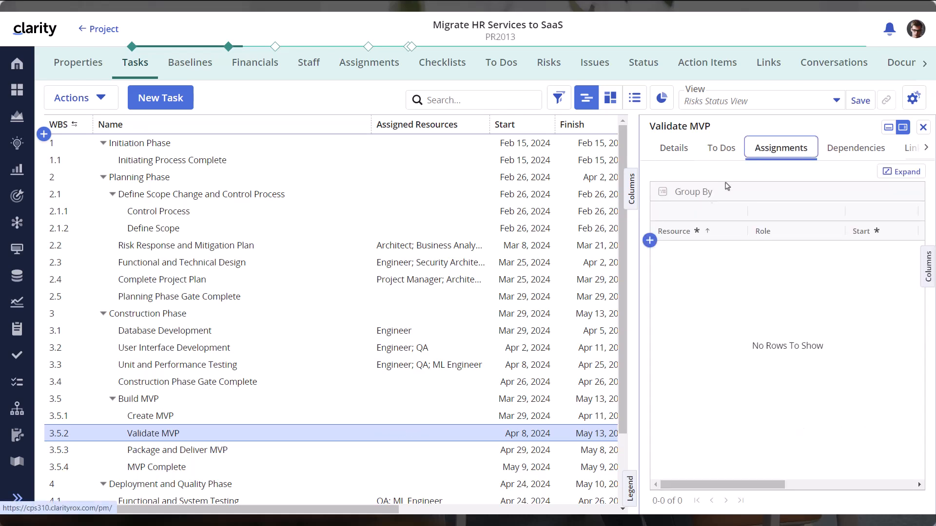
{"action": "left_click", "coordinate": [650, 240]}
{"action": "left_click", "coordinate": [702, 302]}
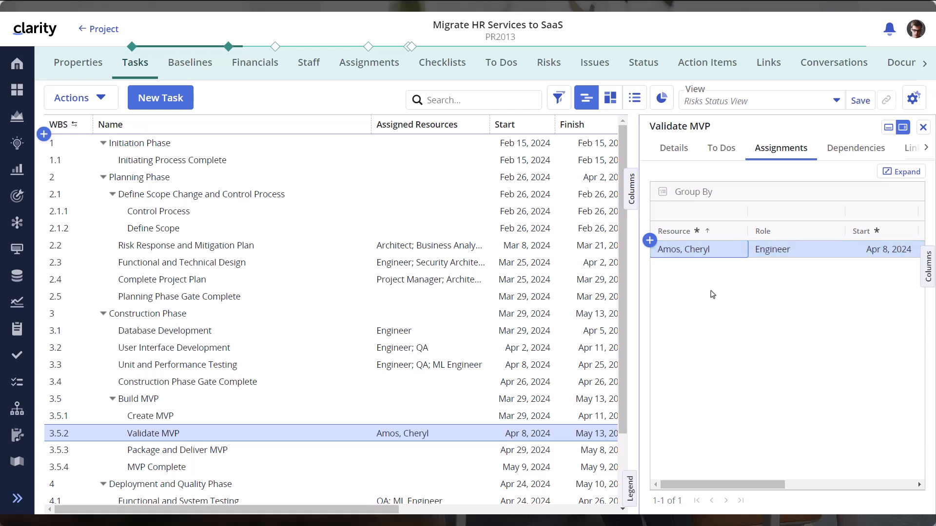
- Post a conversation on Validate MVP that mentions the assigned resource and says "You have been assigned this task."
{"action": "left_click", "coordinate": [926, 148]}
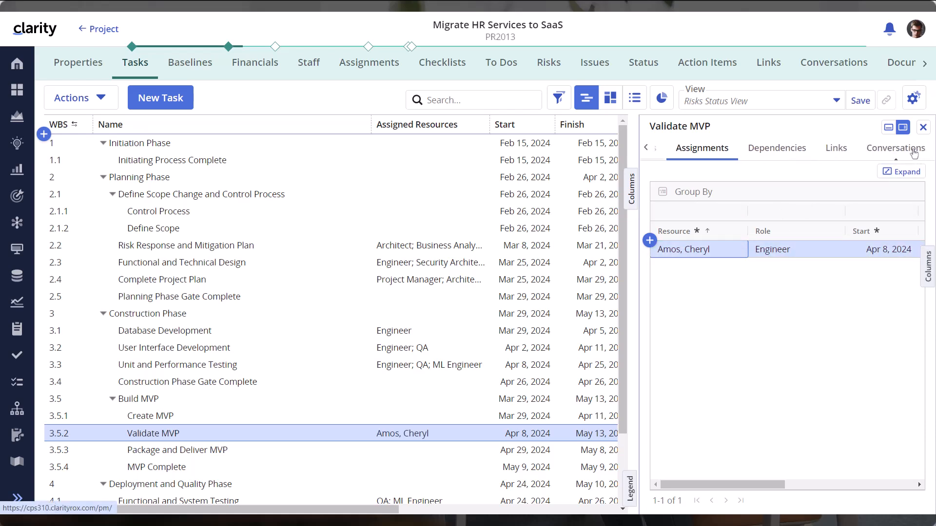
{"action": "left_click", "coordinate": [898, 151]}
{"action": "left_click", "coordinate": [807, 184]}
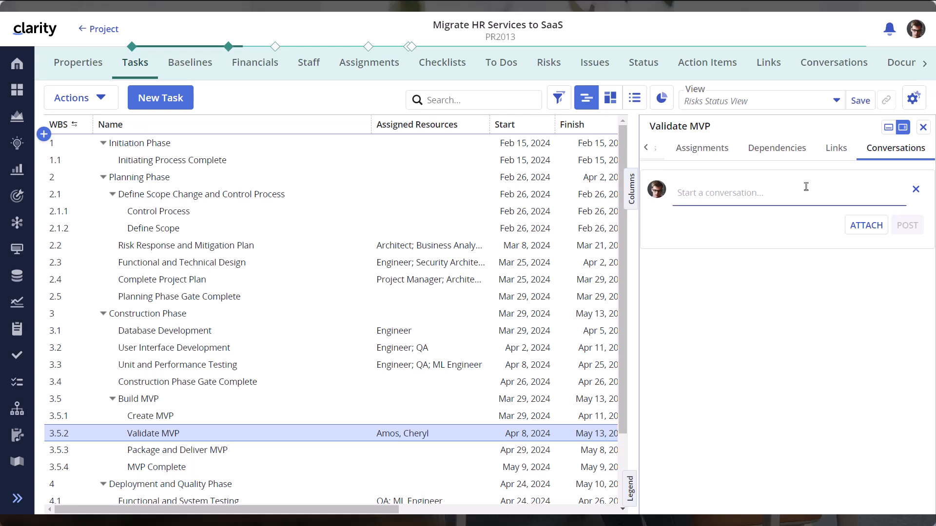
{"action": "type", "text": "@Cheryl"}
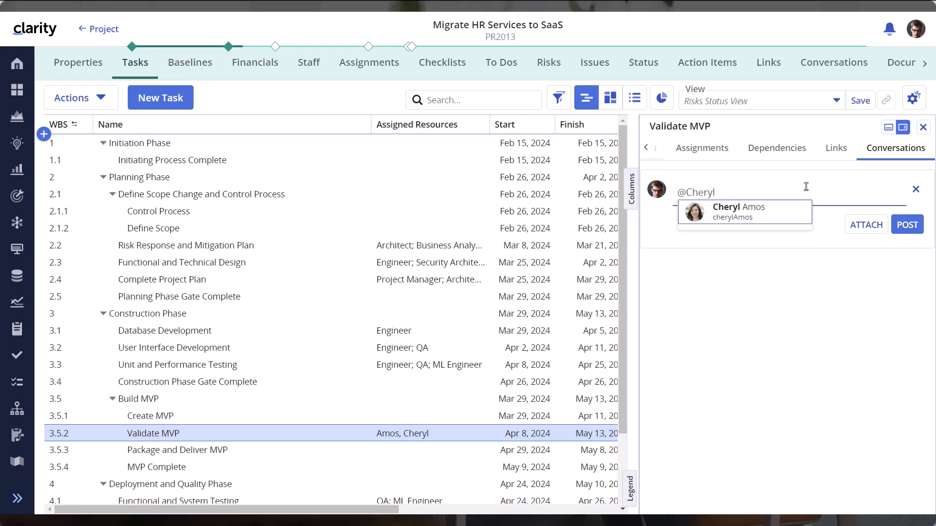
{"action": "left_click", "coordinate": [767, 224]}
{"action": "type", "text": "You have been assigned this task."}
{"action": "left_click", "coordinate": [907, 225]}
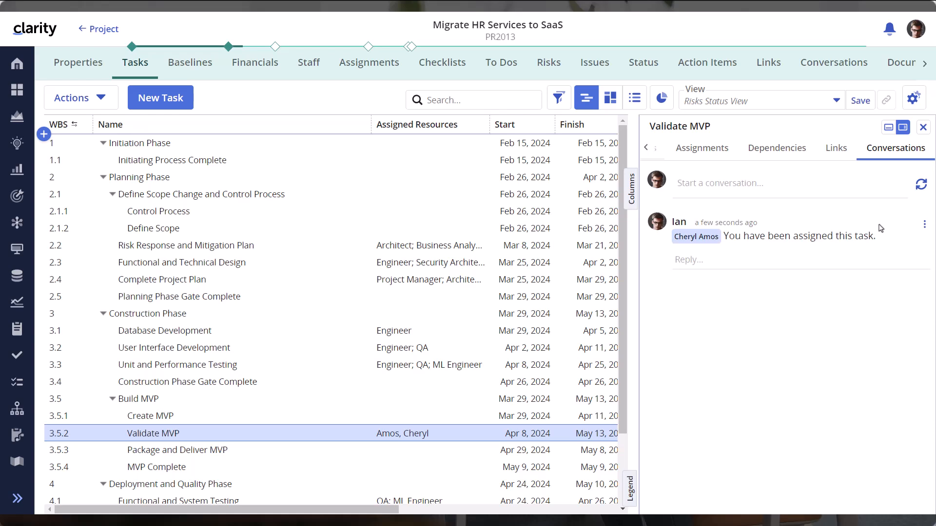
- Add a to-do named Do Alpha testing in the expanded to-do list of the Validate MVP task
{"action": "left_click", "coordinate": [646, 147]}
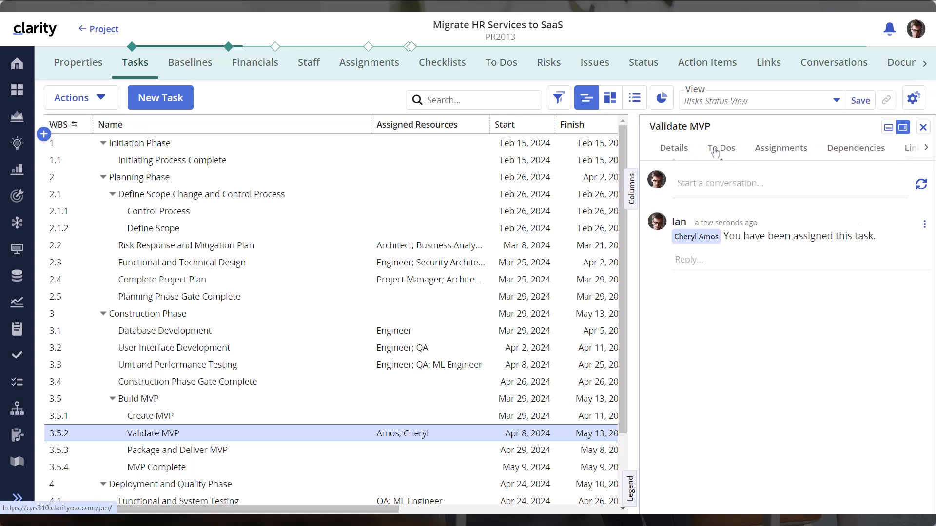
{"action": "left_click", "coordinate": [715, 149]}
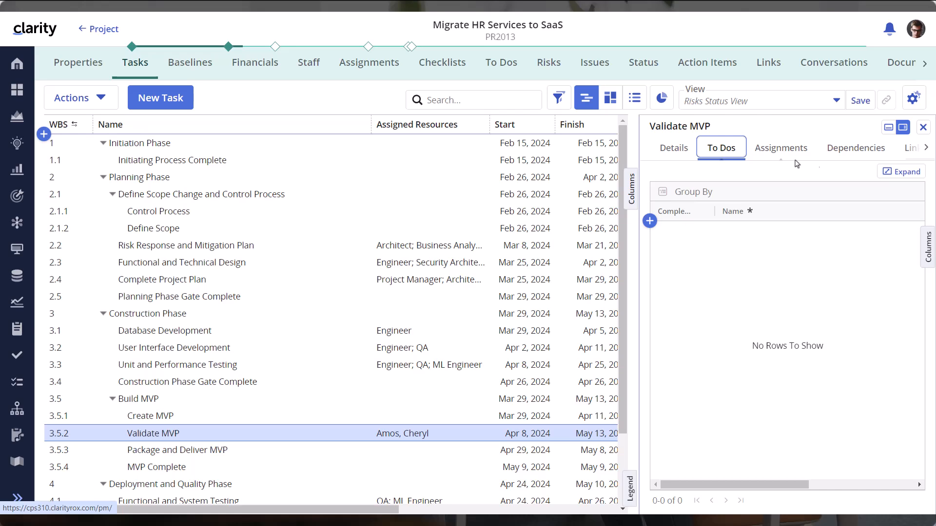
{"action": "left_click", "coordinate": [890, 172]}
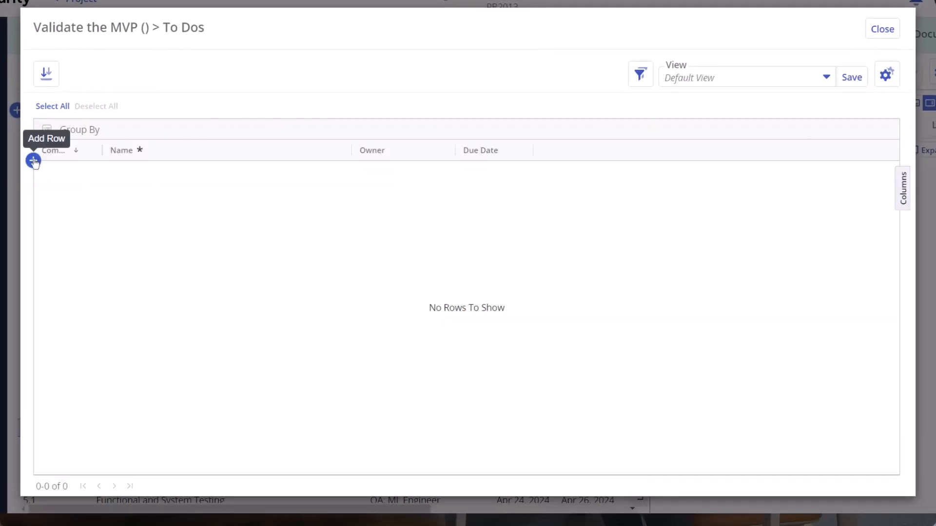
{"action": "left_click", "coordinate": [33, 161]}
{"action": "left_click", "coordinate": [146, 175]}
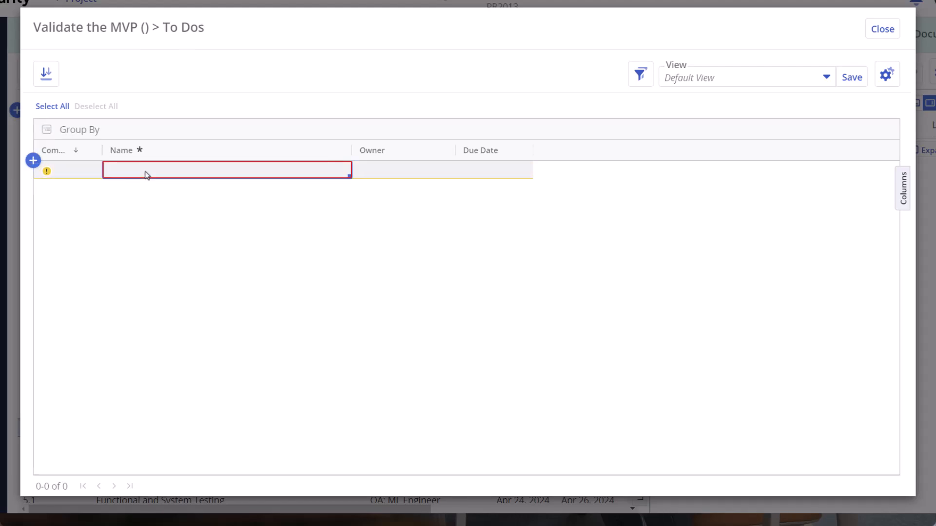
{"action": "type", "text": "Do Alpha testing"}
{"action": "key", "text": "Return"}
- Make the task's assigned resource the owner of the Do Alpha testing to-do and set its due date to Mar 7, 2024
{"action": "left_click", "coordinate": [383, 169]}
{"action": "left_click", "coordinate": [387, 169]}
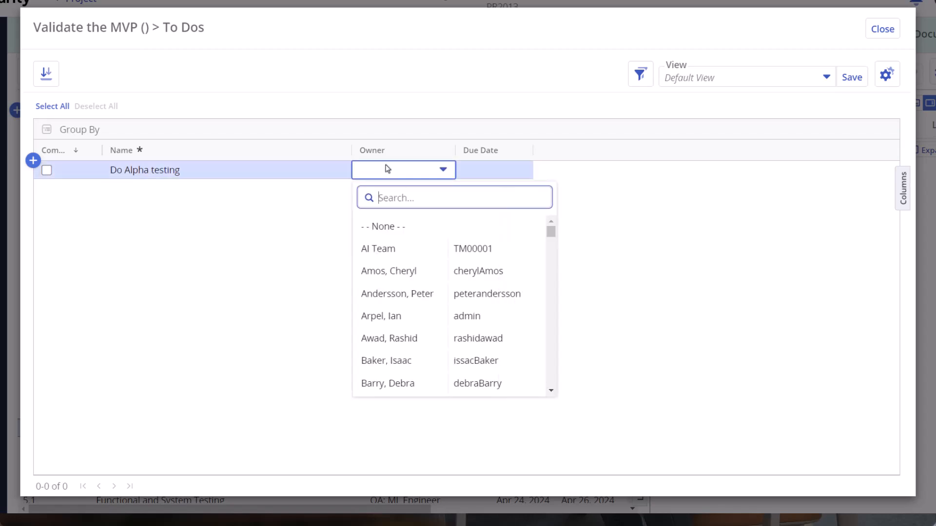
{"action": "left_click", "coordinate": [392, 272]}
{"action": "left_click", "coordinate": [489, 171]}
{"action": "left_click", "coordinate": [525, 171]}
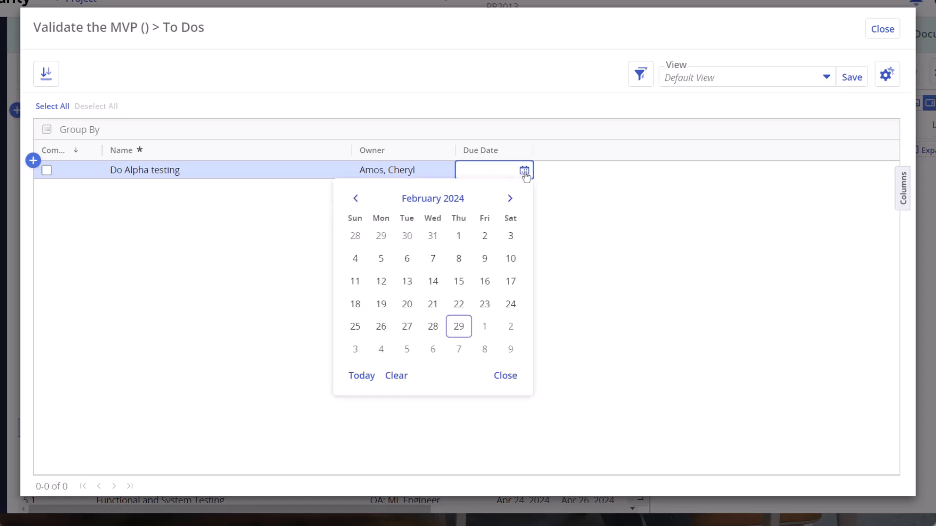
{"action": "left_click", "coordinate": [459, 350]}
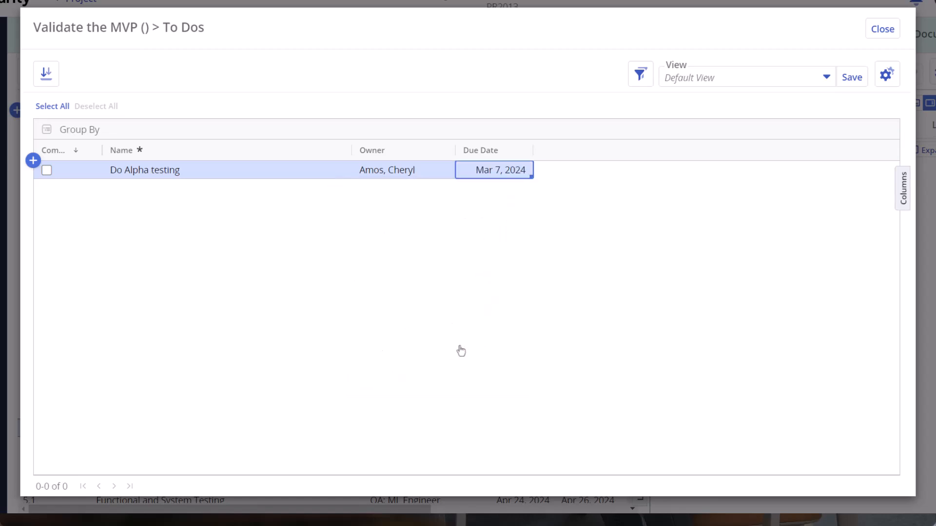
- Add a second to-do named Get feedback from actual users
{"action": "left_click", "coordinate": [34, 161]}
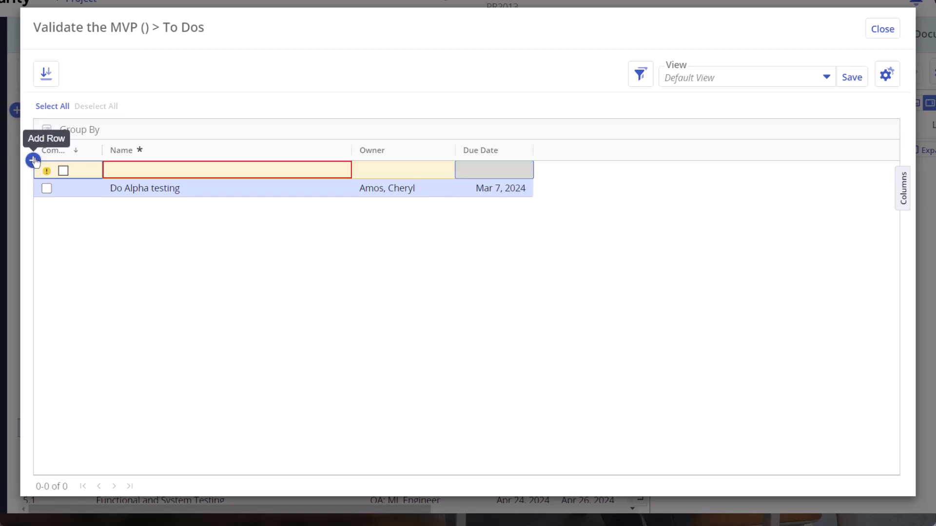
{"action": "left_click", "coordinate": [126, 175]}
{"action": "type", "text": "Get feedback from actual use"}
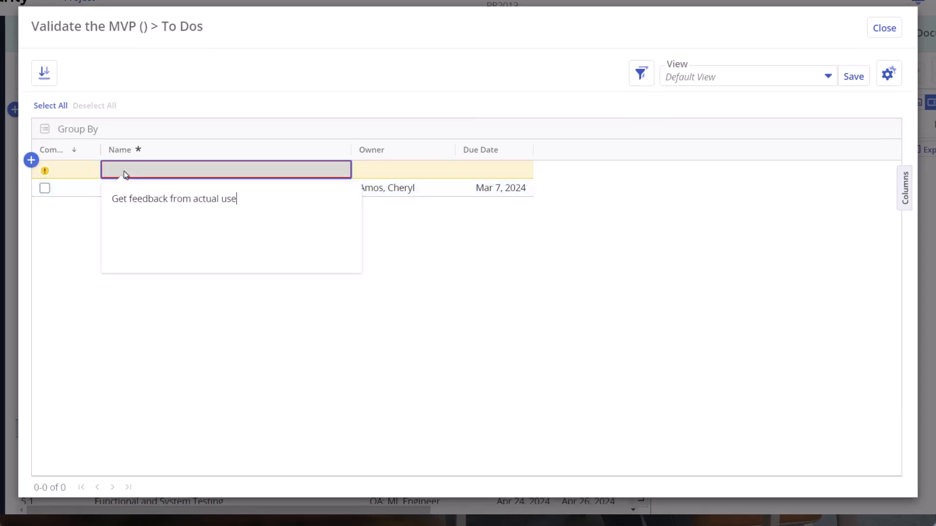
{"action": "key", "text": "Return"}
- Make the task's assigned resource the owner of the Get feedback from actual users to-do and give it a due date
{"action": "left_click", "coordinate": [370, 173]}
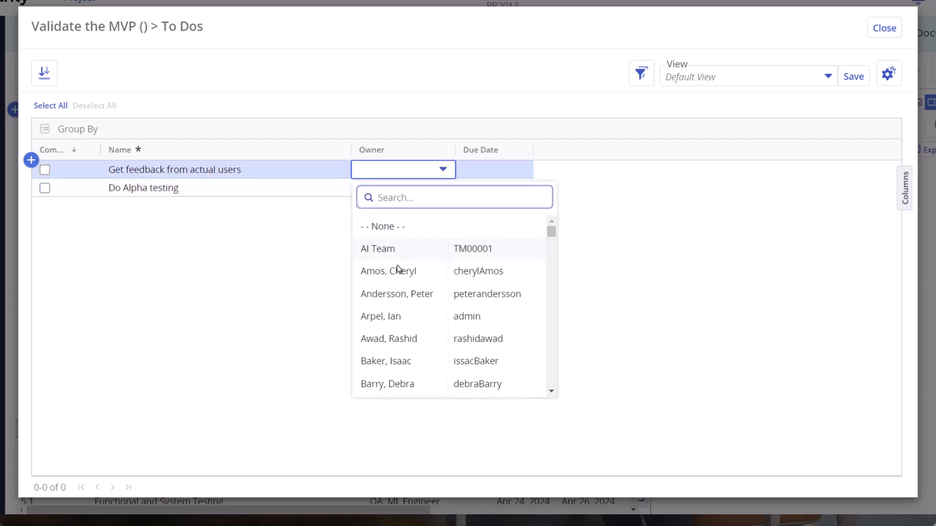
{"action": "left_click", "coordinate": [398, 269]}
{"action": "left_click", "coordinate": [495, 169]}
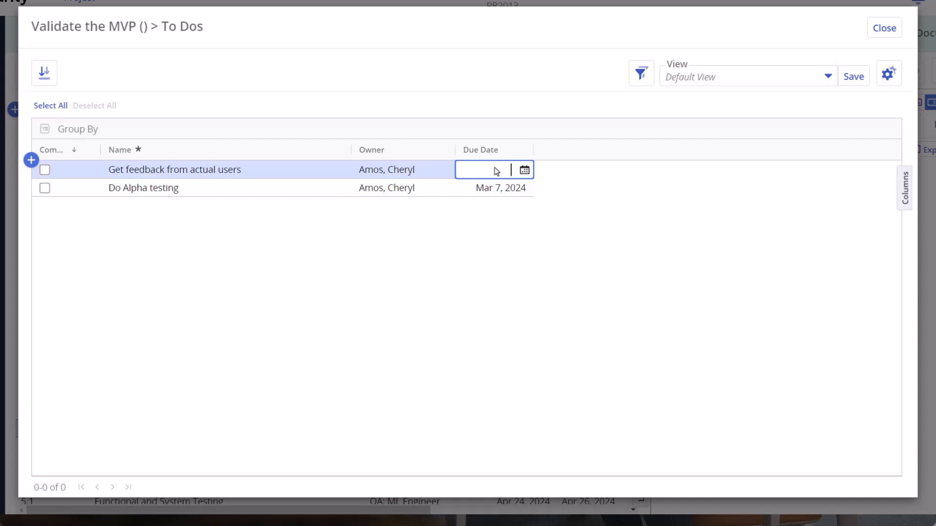
{"action": "left_click", "coordinate": [524, 170]}
{"action": "left_click", "coordinate": [510, 199]}
{"action": "left_click", "coordinate": [485, 304]}
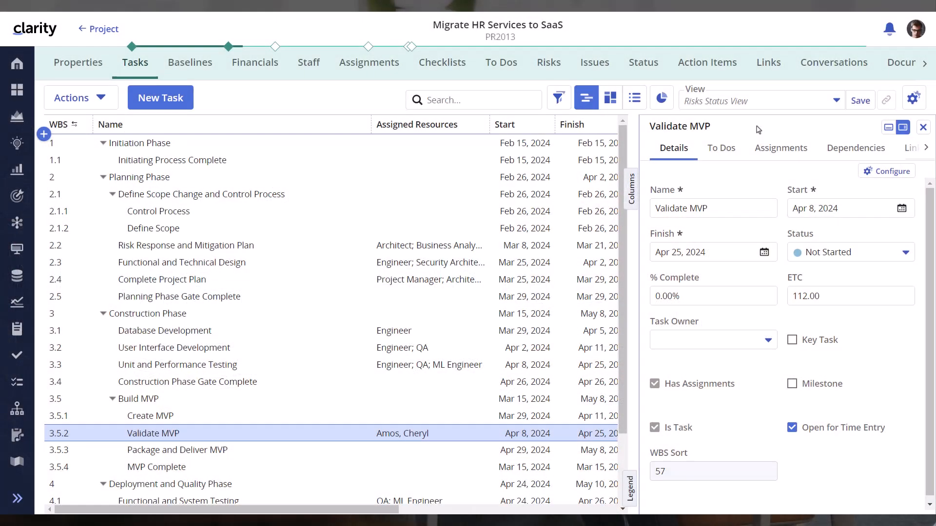
- Add a link named MVP Policy to the Validate MVP task, using the copied techdocs.broadcom.com address, and close the task's details
{"action": "left_click", "coordinate": [926, 147]}
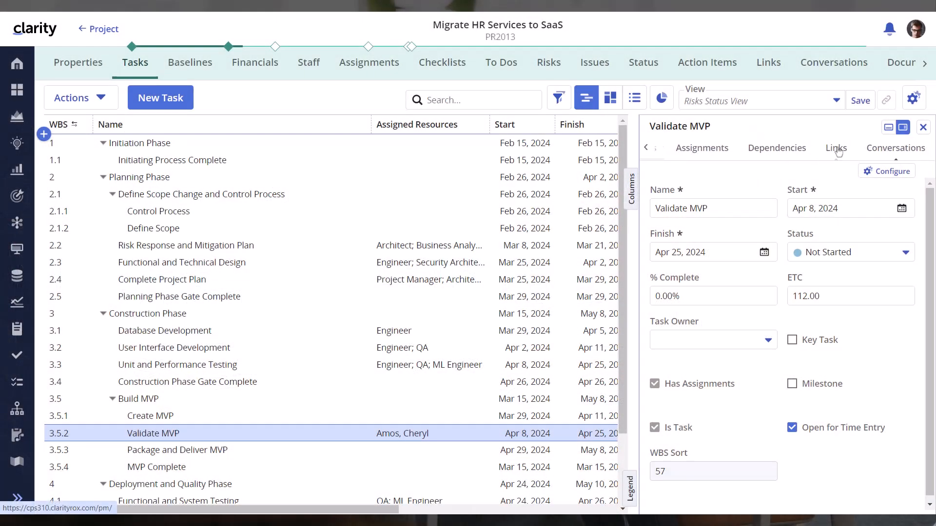
{"action": "left_click", "coordinate": [837, 149]}
{"action": "left_click", "coordinate": [907, 177]}
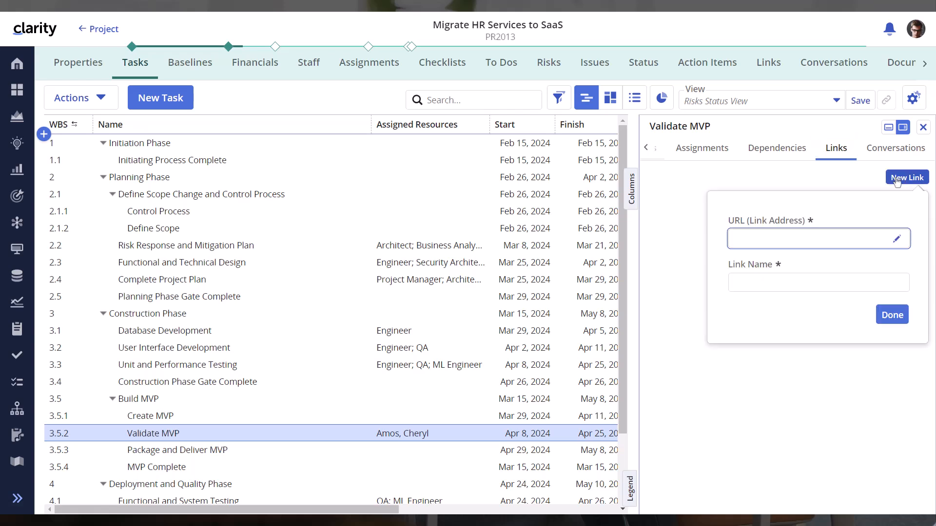
{"action": "left_click", "coordinate": [899, 238]}
{"action": "key", "text": "ctrl+v"}
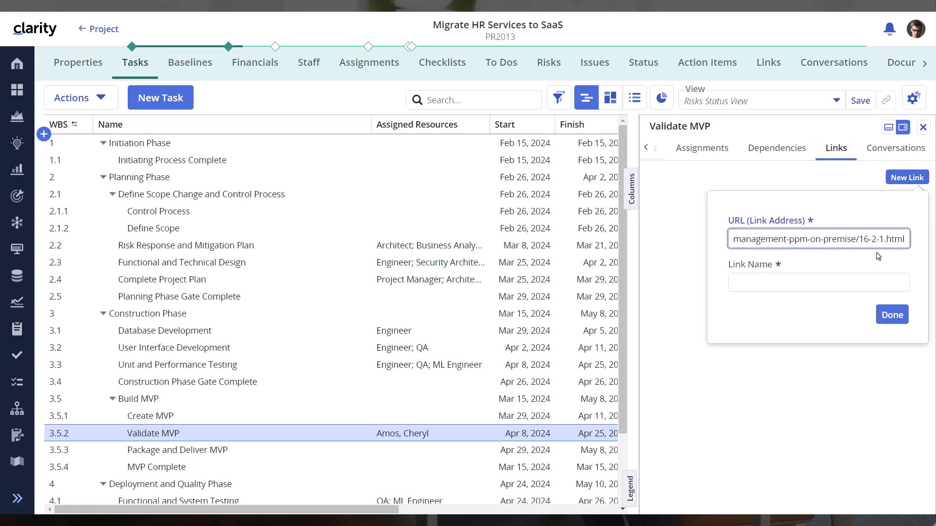
{"action": "left_click", "coordinate": [835, 279]}
{"action": "type", "text": "MVP Policy"}
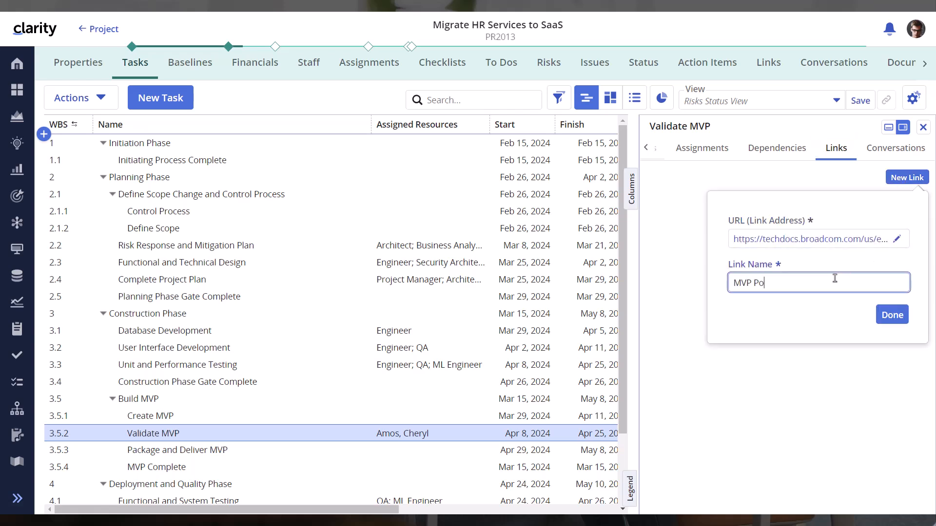
{"action": "left_click", "coordinate": [892, 315]}
{"action": "left_click", "coordinate": [923, 127]}
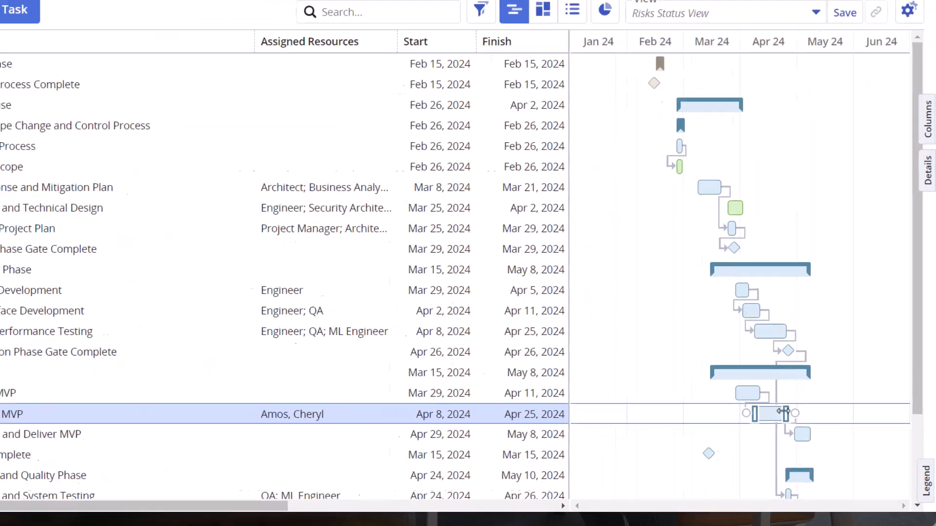
- Extend the Validate MVP bar in the timeline so that the task finishes on May 13, 2024
{"action": "mouse_move", "coordinate": [700, 347]}
{"action": "left_mouse_down"}
{"action": "mouse_move", "coordinate": [729, 348]}
{"action": "mouse_move", "coordinate": [717, 344]}
{"action": "left_mouse_up"}
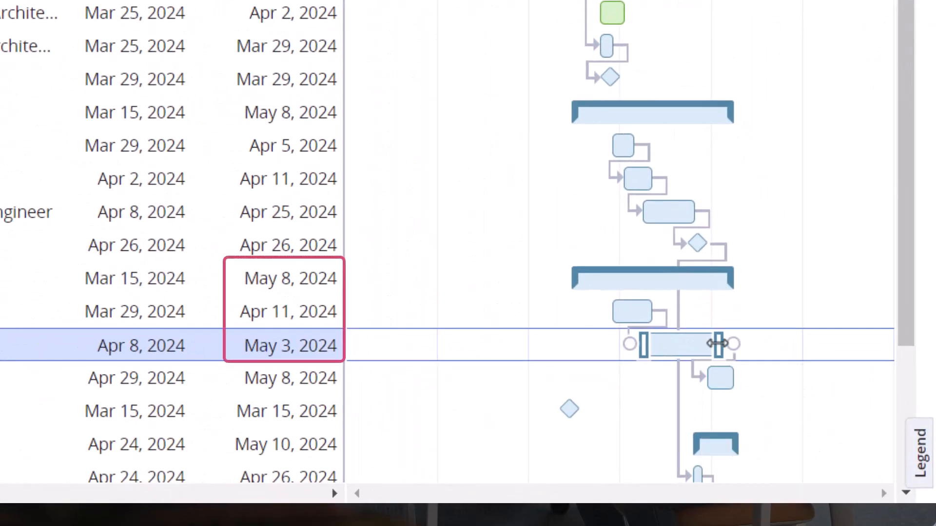
{"action": "left_click_drag", "start_coordinate": [717, 343], "coordinate": [749, 344]}
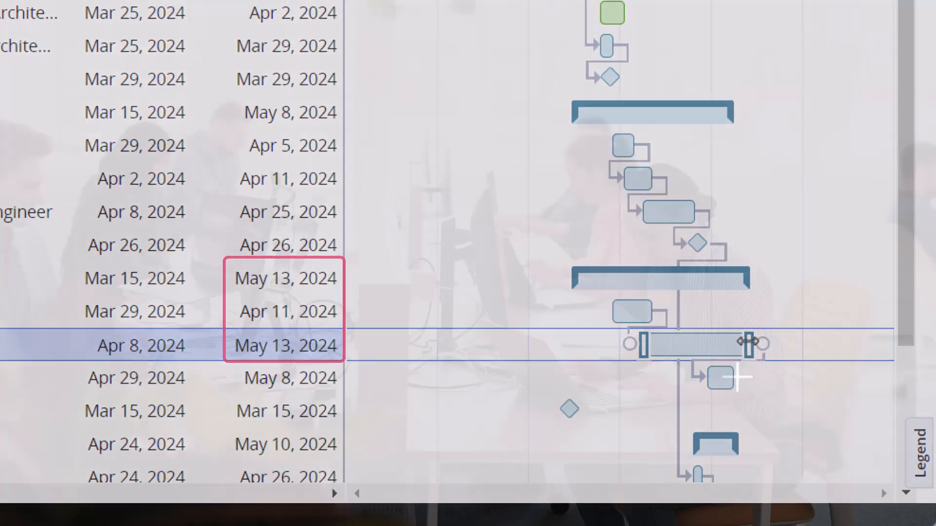